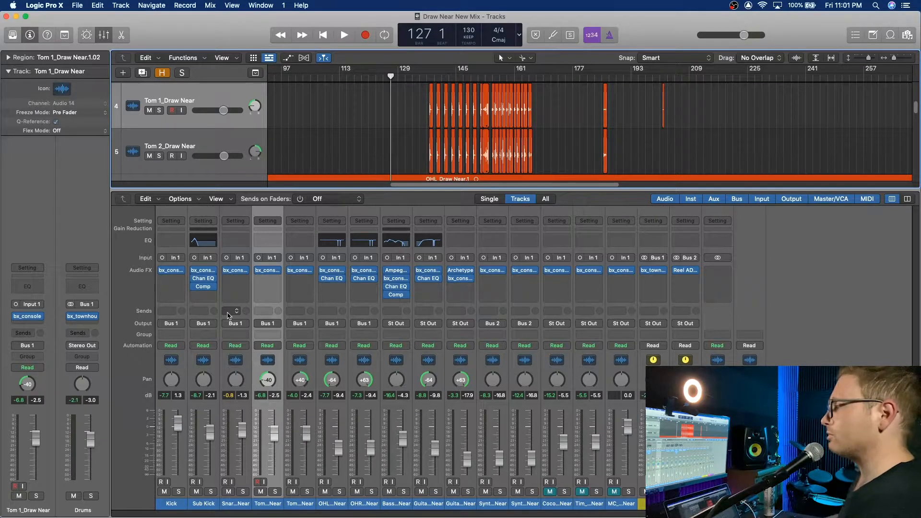
# Step: Add a send from the snare channel to Bus 3
pyautogui.click(229, 313)
pyautogui.moveTo(260, 324)
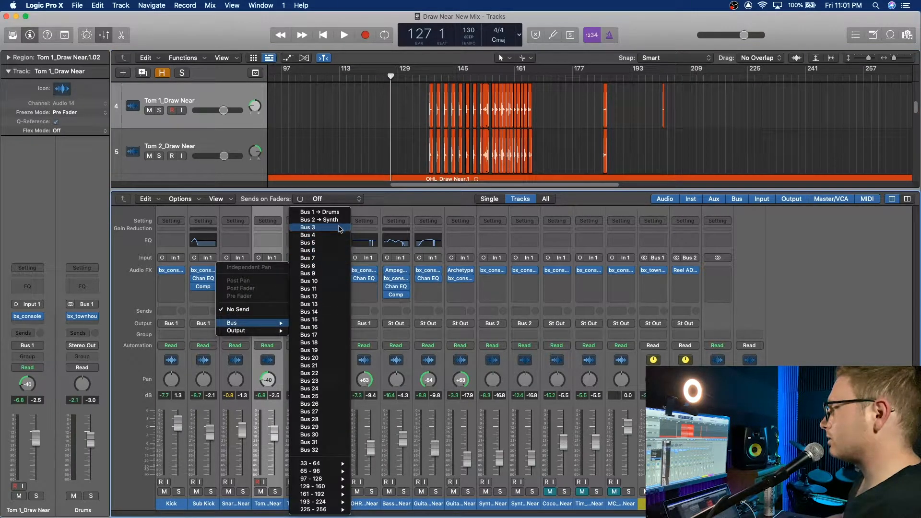
pyautogui.click(335, 228)
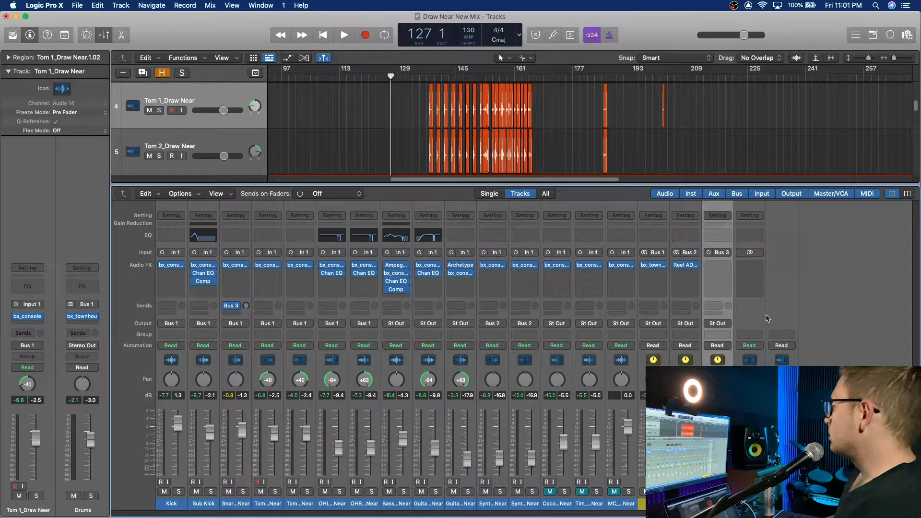
# Step: Insert Space Designer on the Bus 3 aux channel, with its dry output lowered and the predelay set to 24 ms
pyautogui.click(727, 274)
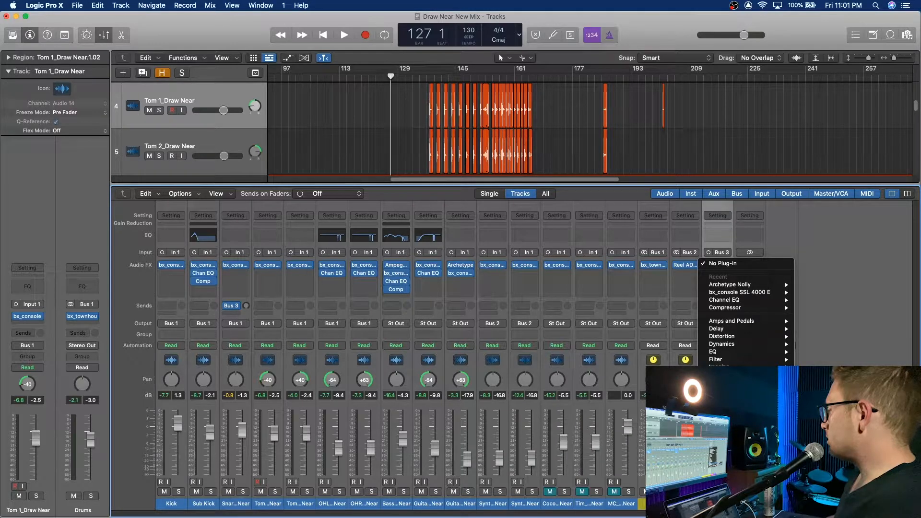
pyautogui.click(820, 429)
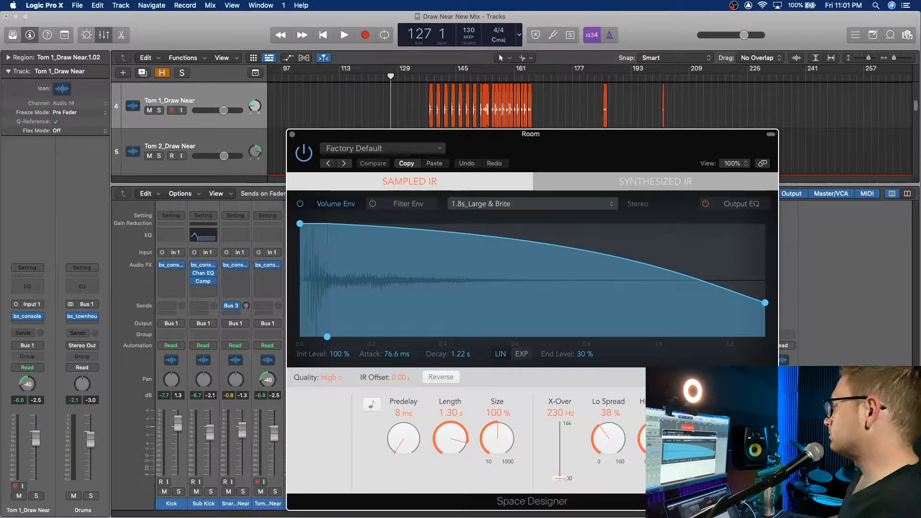
pyautogui.moveTo(725, 427); pyautogui.dragTo(725, 478)
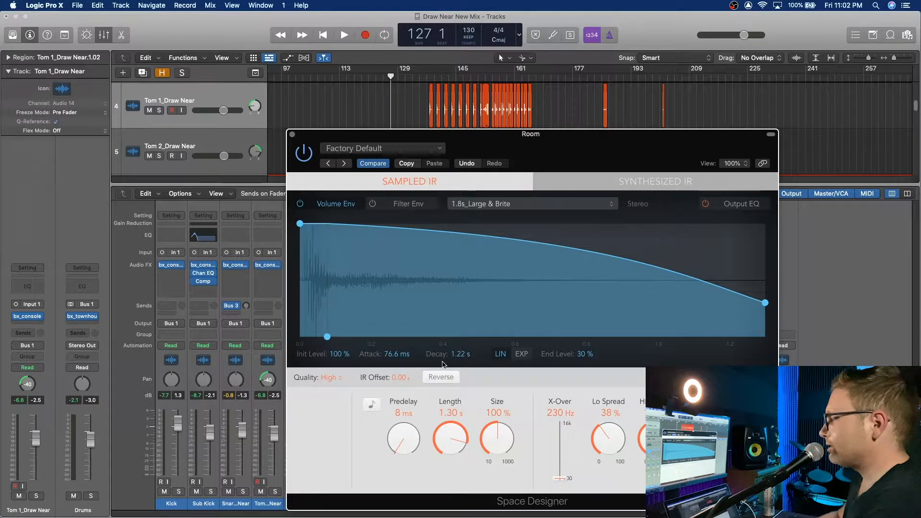
pyautogui.scroll(5, 412, 443)
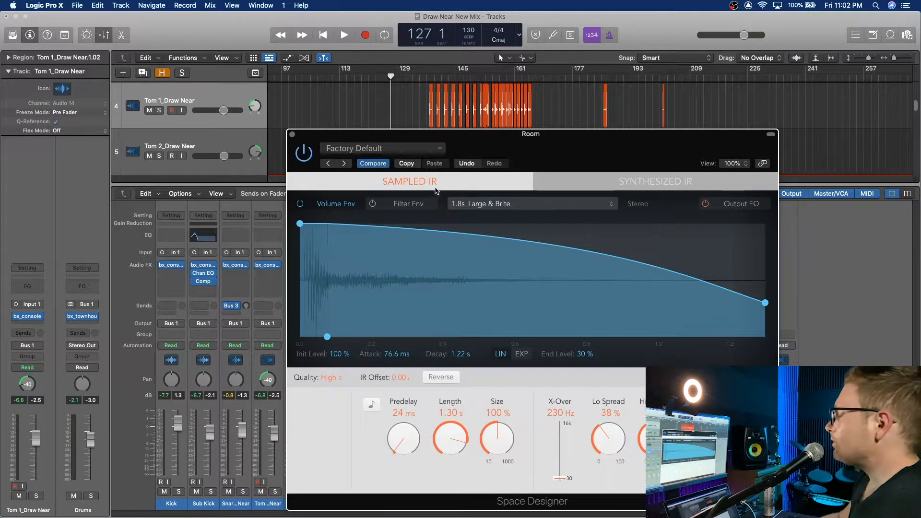
# Step: Start loading a new impulse response in Space Designer and open the Bricasti M7 folder
pyautogui.click(518, 205)
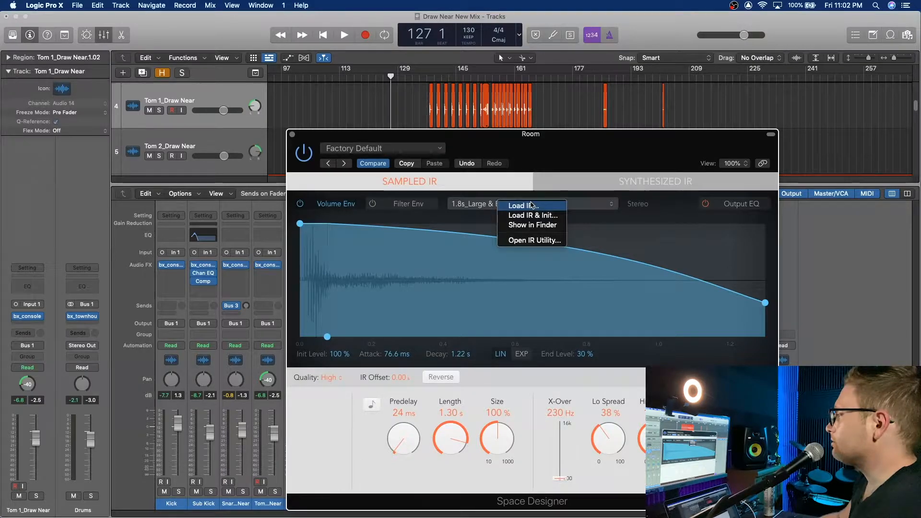
pyautogui.click(535, 207)
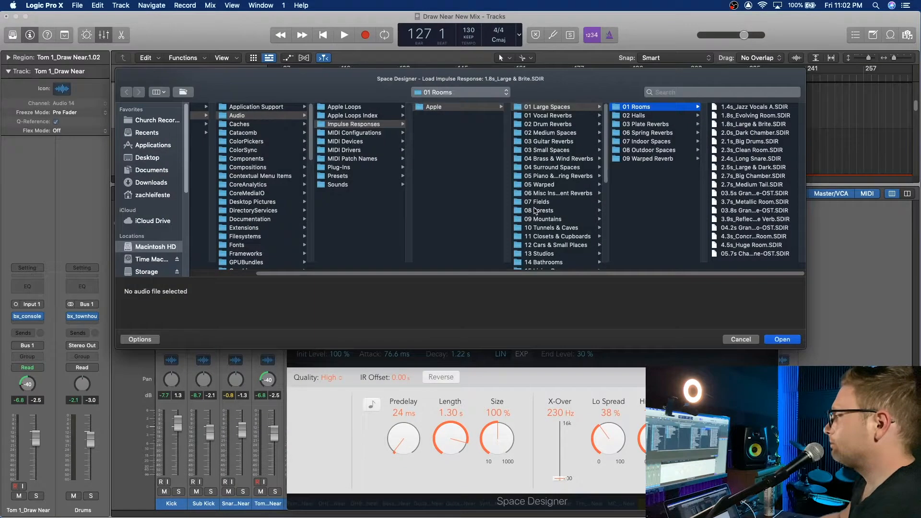
pyautogui.scroll(-10, 552, 223)
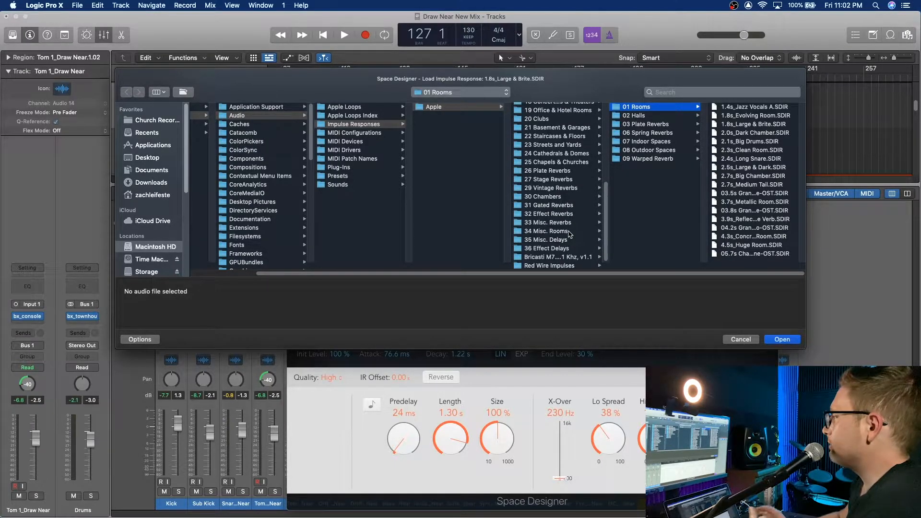
pyautogui.click(567, 258)
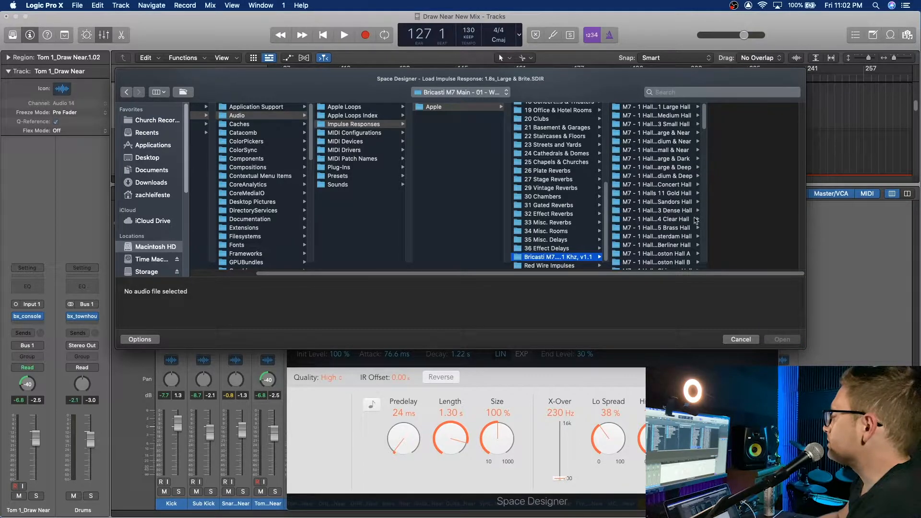
# Step: Load "6 Spaces 03 South Church M-to-S.wav" from the M7 6 Spaces 03 South Church folder and close the Space Designer window
pyautogui.moveTo(704, 266); pyautogui.dragTo(763, 267)
pyautogui.scroll(-15, 695, 190)
pyautogui.scroll(-5, 695, 190)
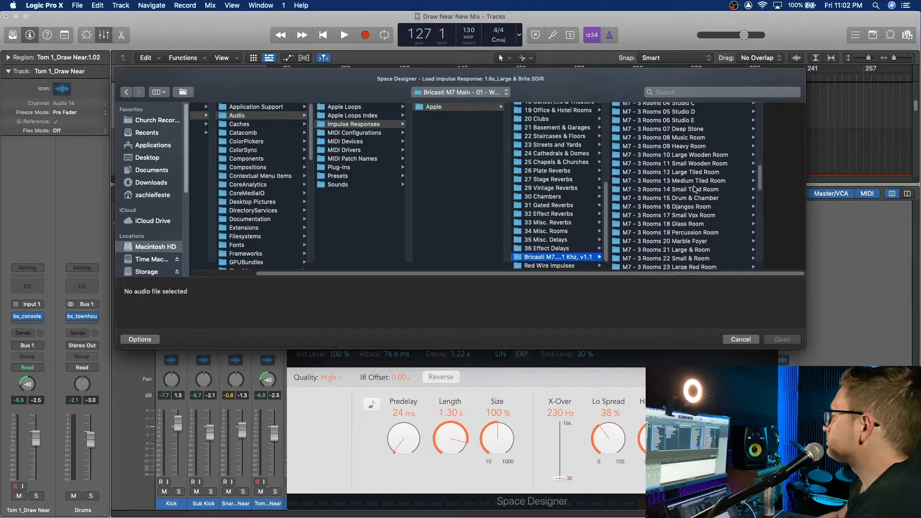
pyautogui.scroll(-2, 695, 190)
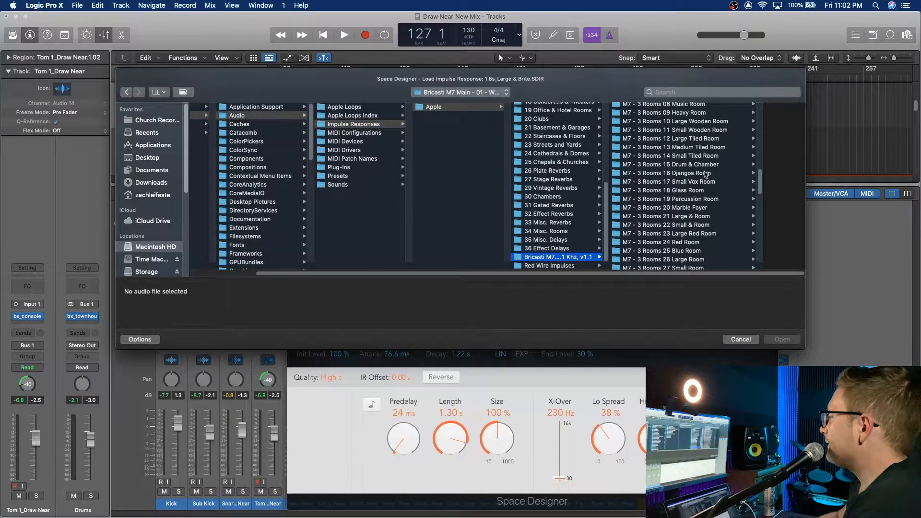
pyautogui.scroll(-3, 701, 230)
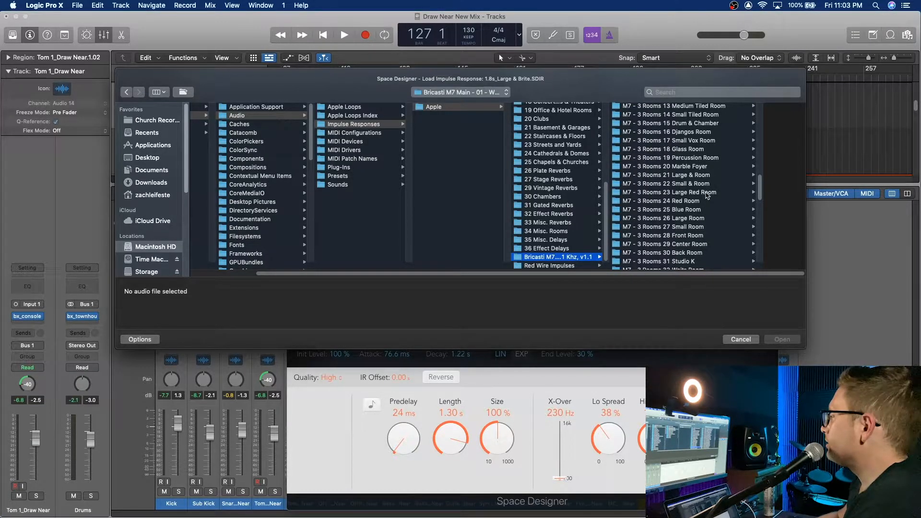
pyautogui.scroll(-4, 713, 225)
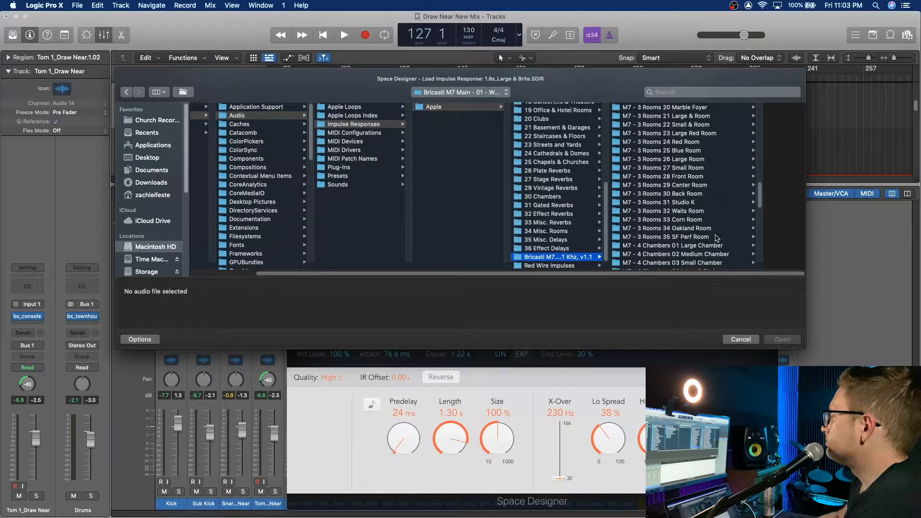
pyautogui.scroll(-2, 717, 239)
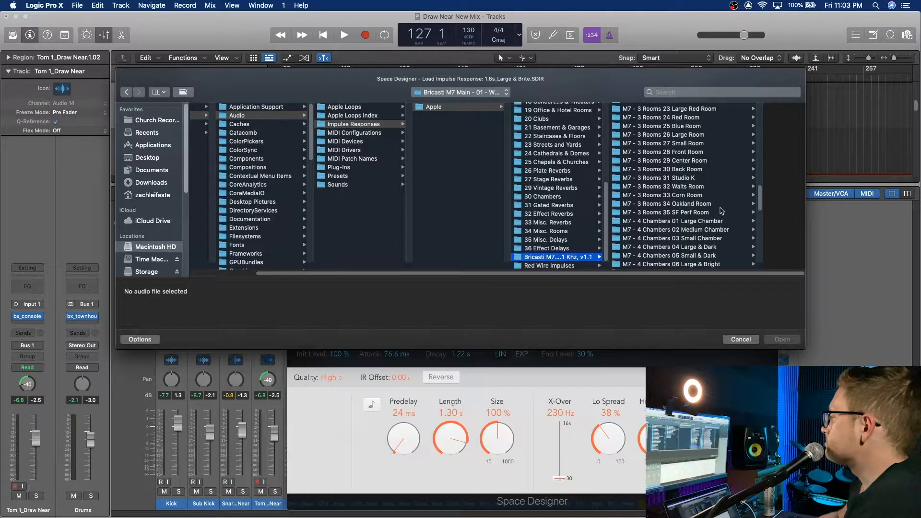
pyautogui.scroll(-5, 715, 221)
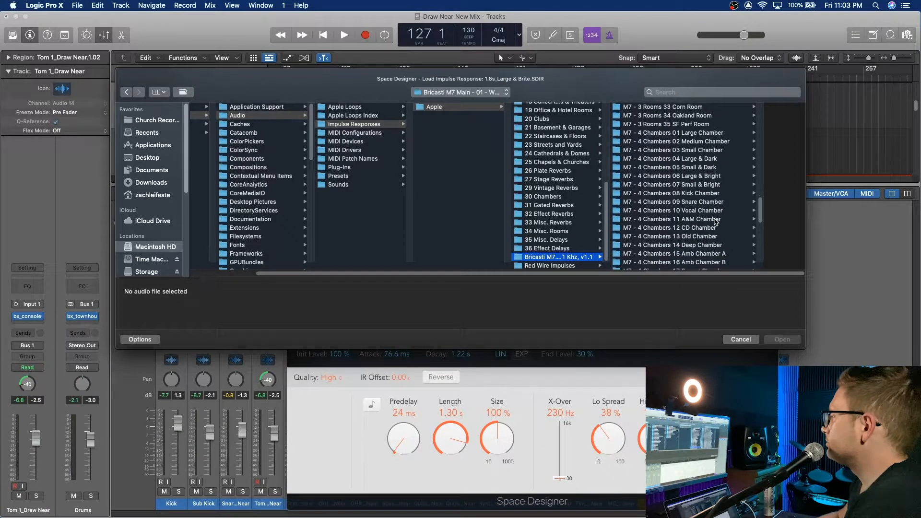
pyautogui.scroll(-5, 715, 222)
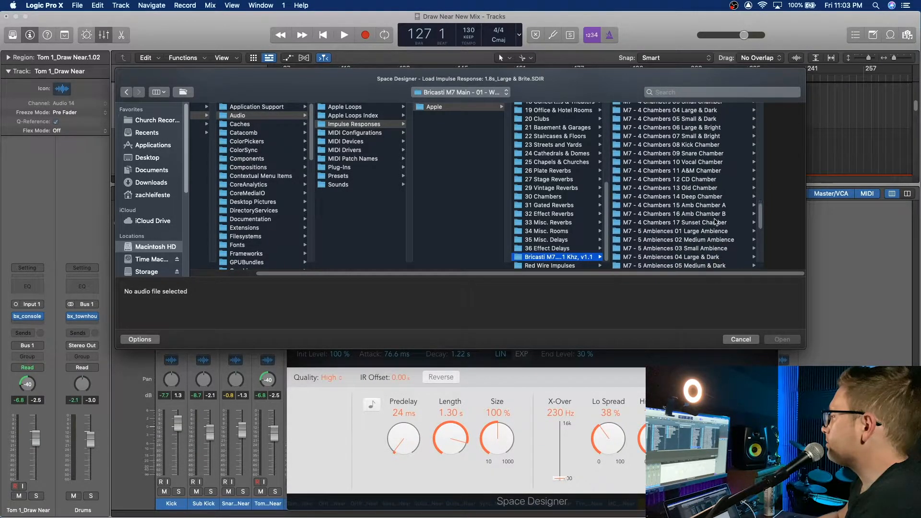
pyautogui.scroll(-8, 715, 221)
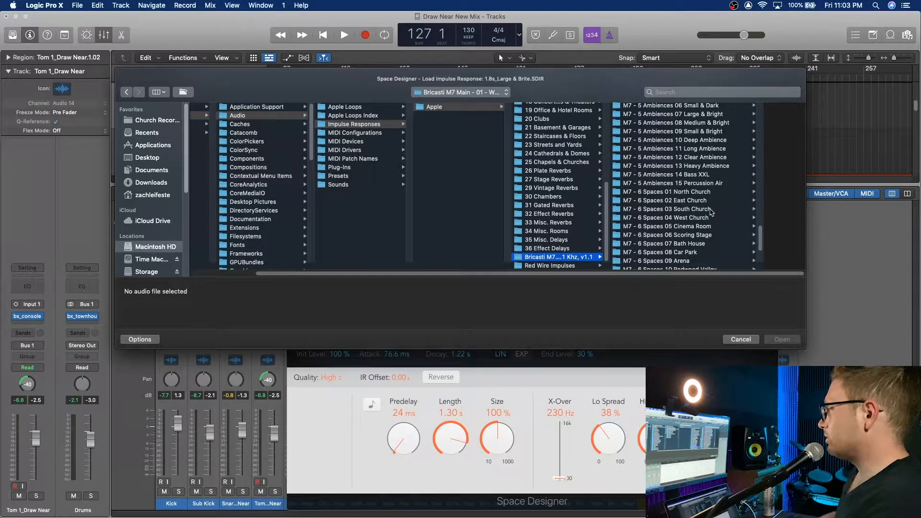
pyautogui.click(711, 210)
pyautogui.click(733, 107)
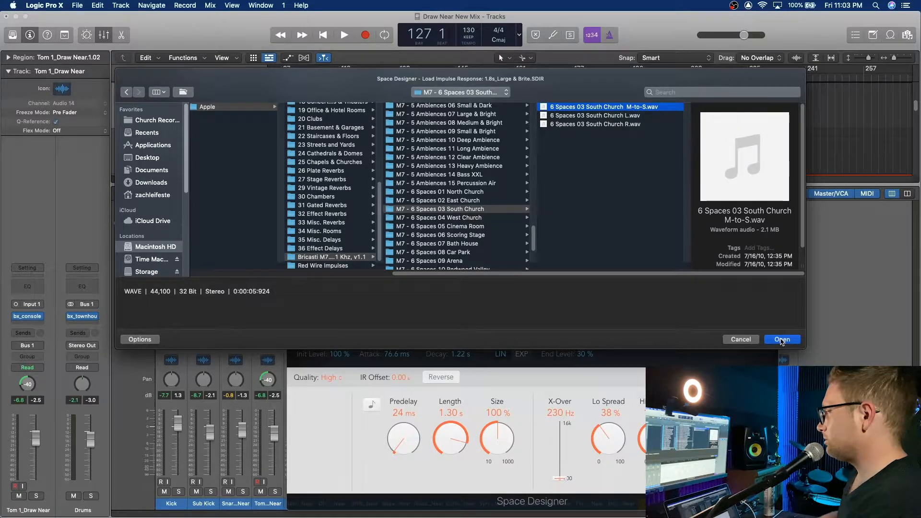
pyautogui.click(782, 340)
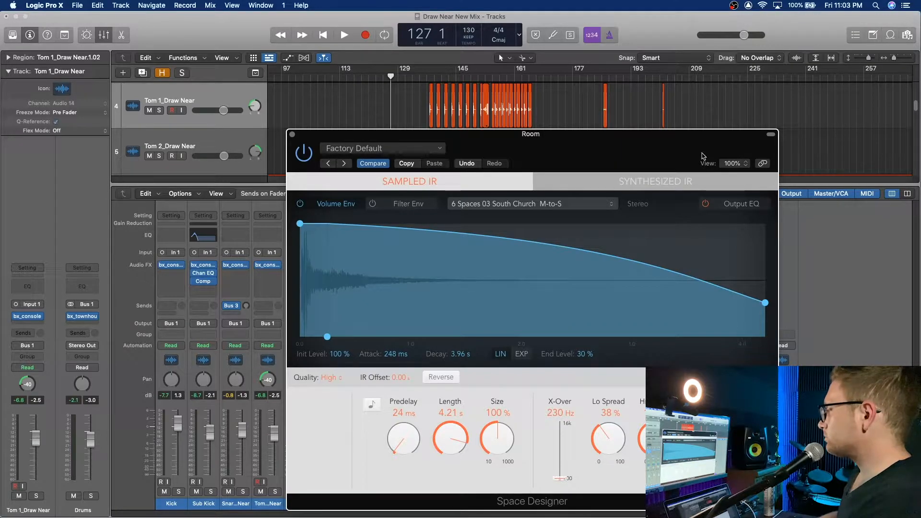
pyautogui.click(293, 136)
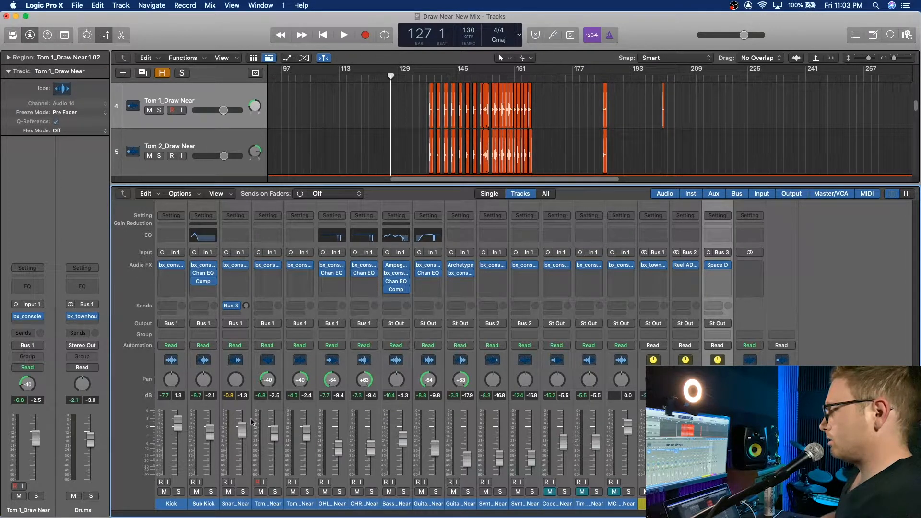
# Step: Solo the snare channel and play the song from about bar 88, where the snare part is active
pyautogui.click(243, 492)
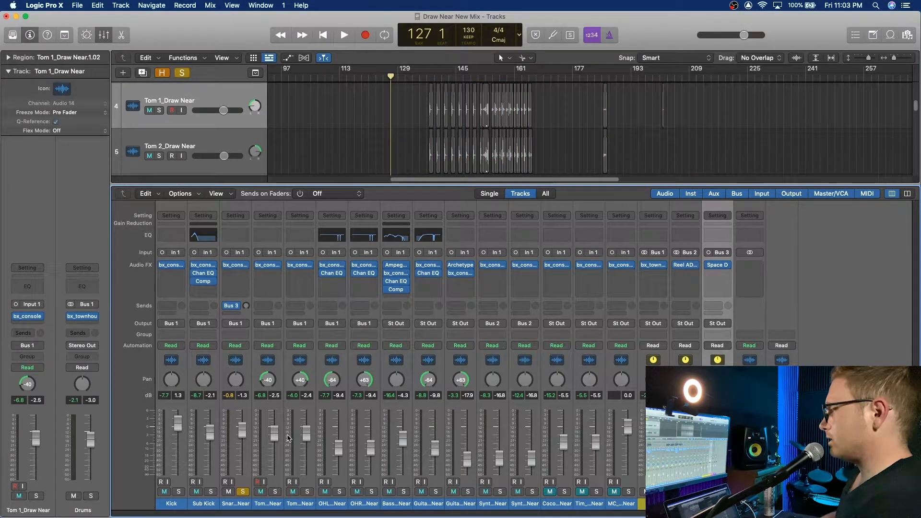
pyautogui.press('space')
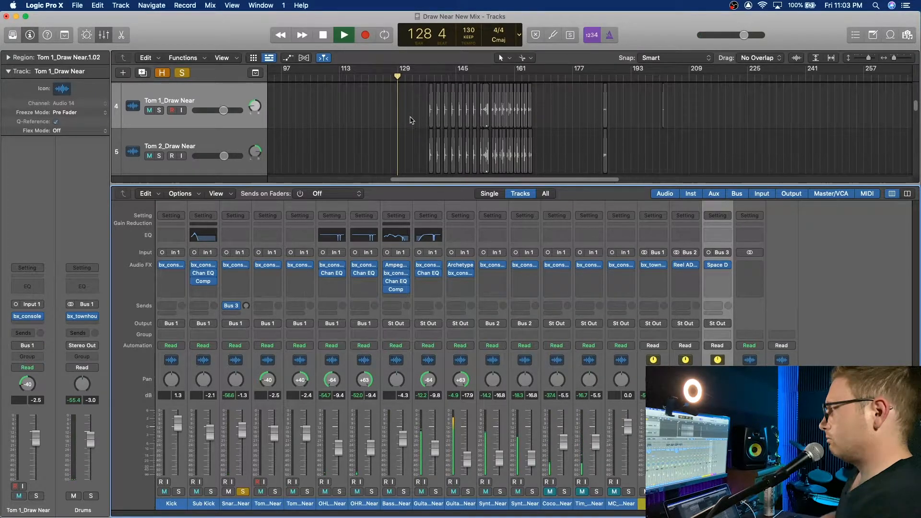
pyautogui.scroll(3, 411, 125)
pyautogui.scroll(-3, 412, 127)
pyautogui.hscroll(-6, 431, 114)
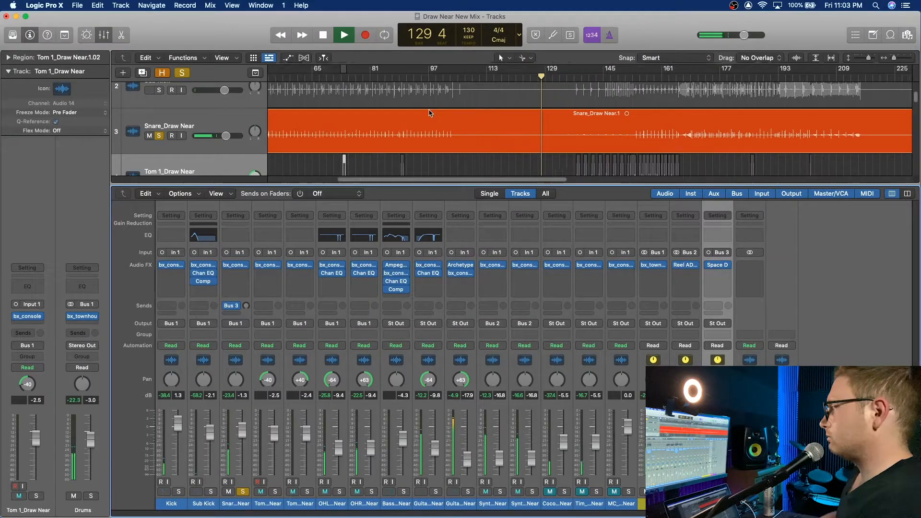
pyautogui.click(426, 78)
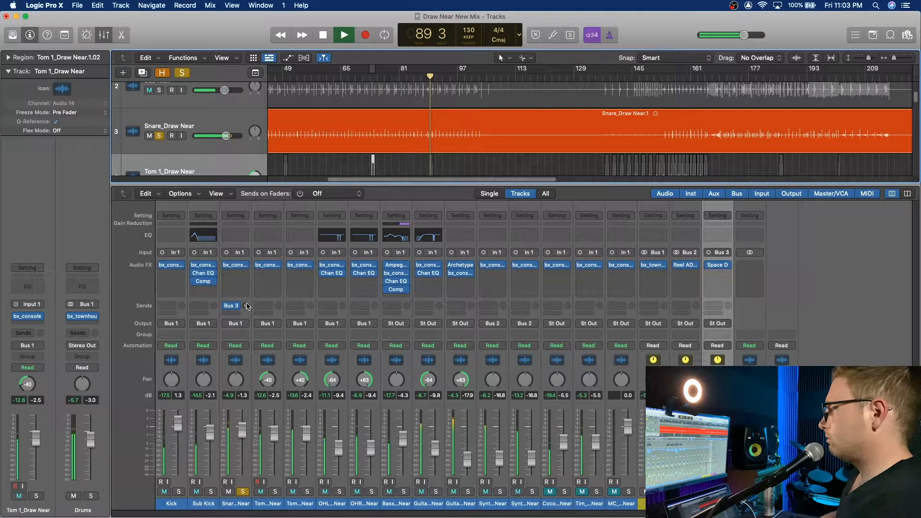
# Step: Adjust the snare's Bus 3 send level by ear during playback, and stop the song
pyautogui.moveTo(246, 307); pyautogui.dragTo(247, 326)
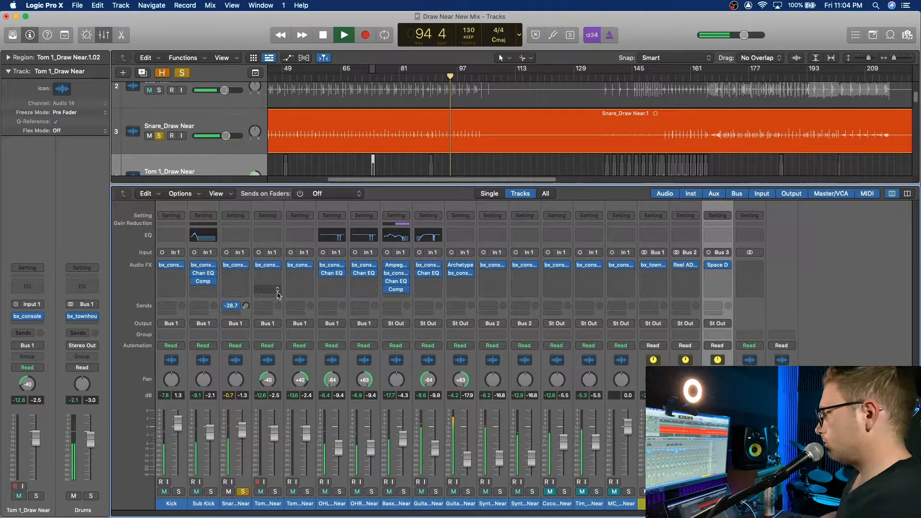
pyautogui.moveTo(247, 313); pyautogui.dragTo(247, 308)
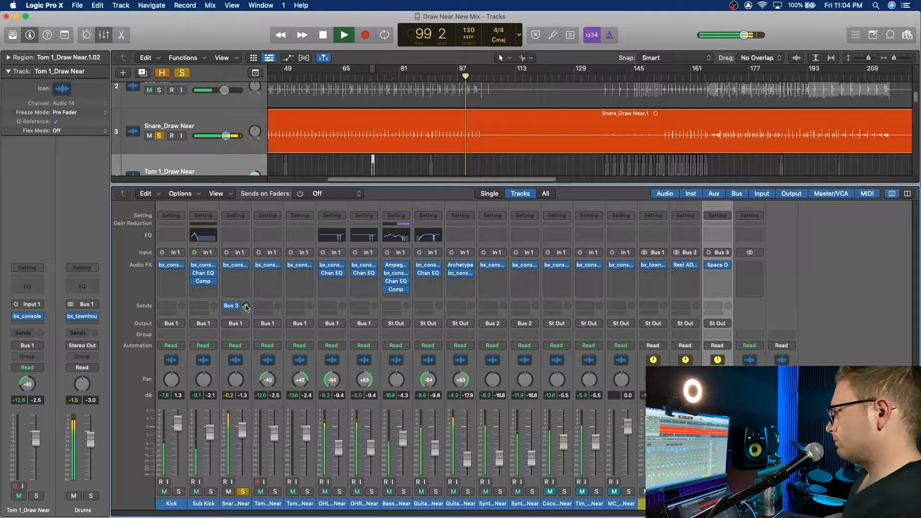
pyautogui.press('space')
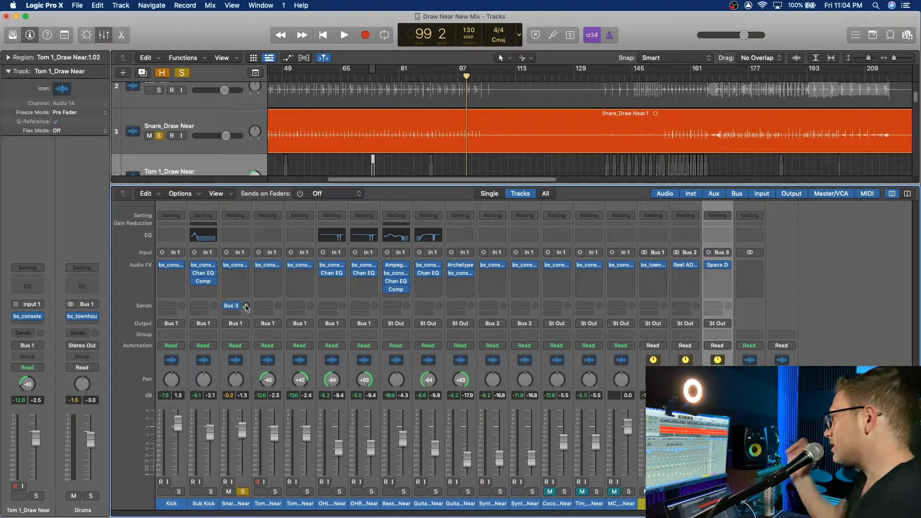
# Step: Reopen Space Designer on the Bus 3 aux and bring up the Bricasti M7 folder for loading another impulse response
pyautogui.click(718, 266)
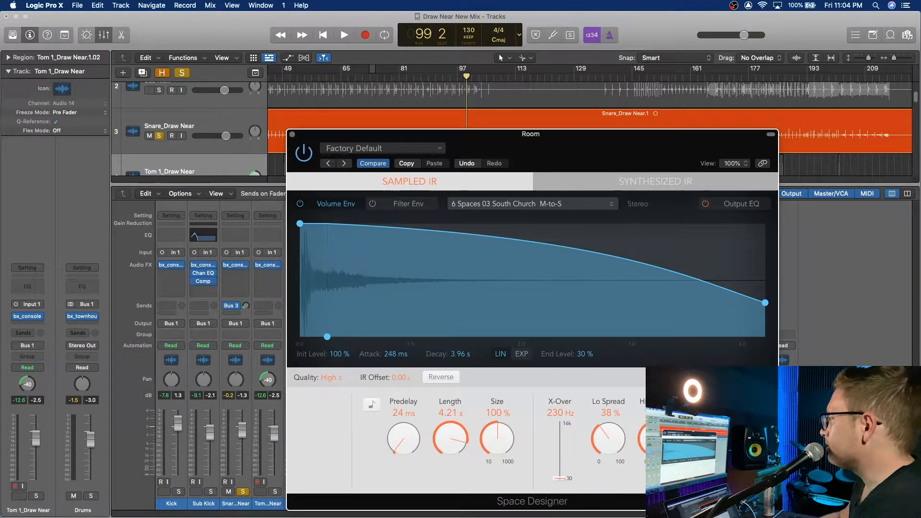
pyautogui.click(564, 204)
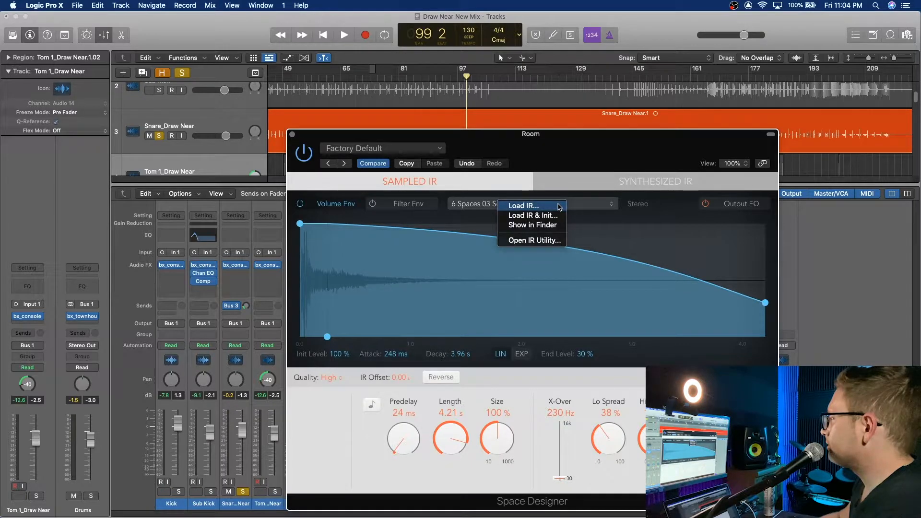
pyautogui.click(560, 206)
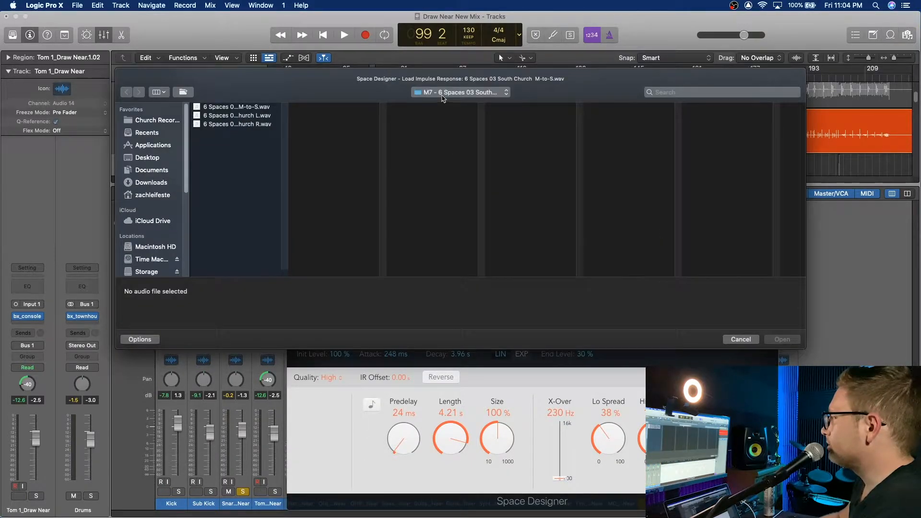
pyautogui.click(442, 95)
pyautogui.click(444, 102)
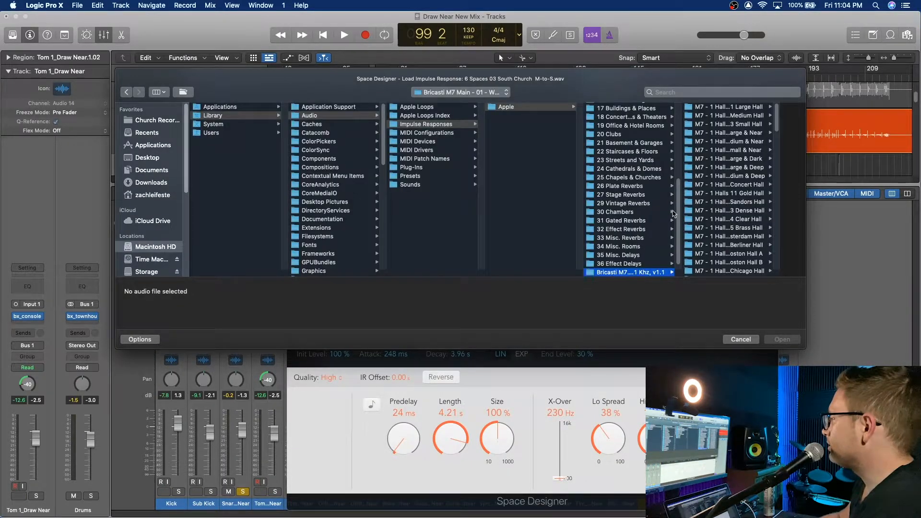
# Step: Load "6 Spaces 04 West Church M-to-S.wav" from the M7 6 Spaces 04 West Church folder and close the Space Designer window
pyautogui.scroll(5, 652, 228)
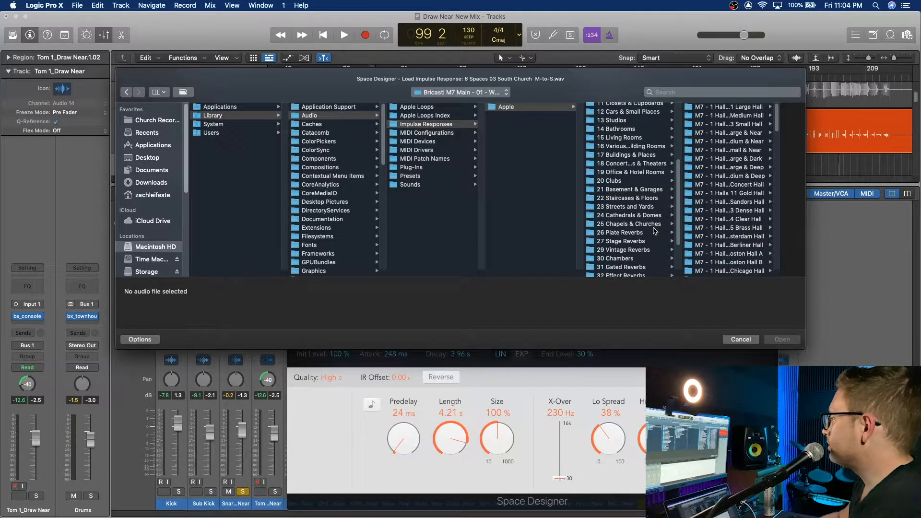
pyautogui.scroll(-5, 648, 227)
pyautogui.scroll(-8, 728, 233)
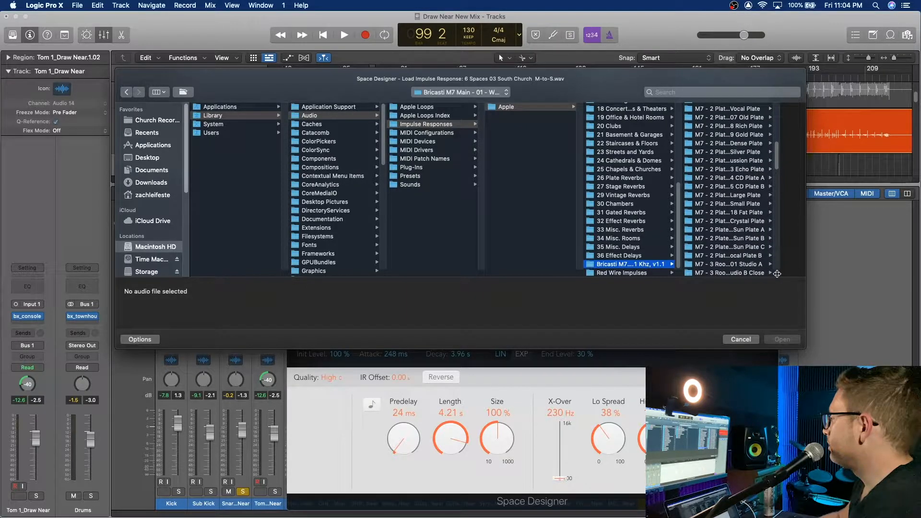
pyautogui.doubleClick(778, 274)
pyautogui.scroll(-10, 777, 249)
pyautogui.scroll(-6, 778, 249)
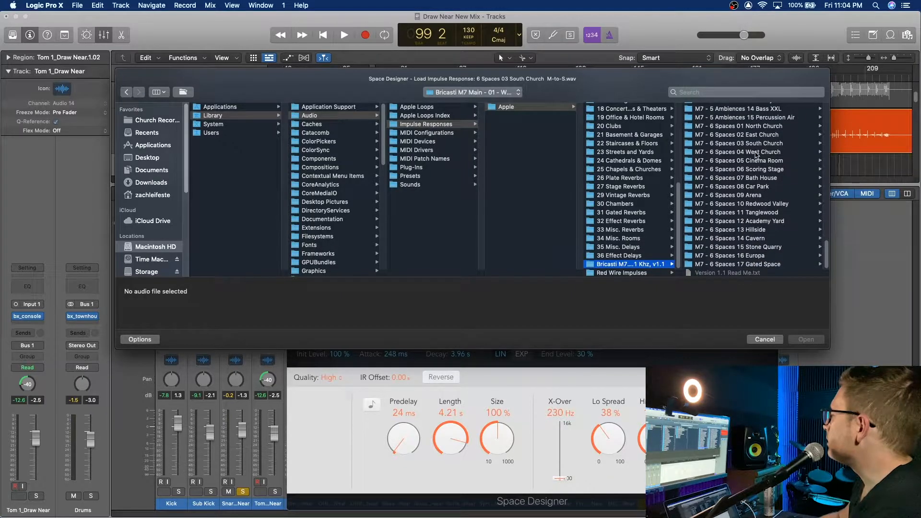
pyautogui.click(739, 152)
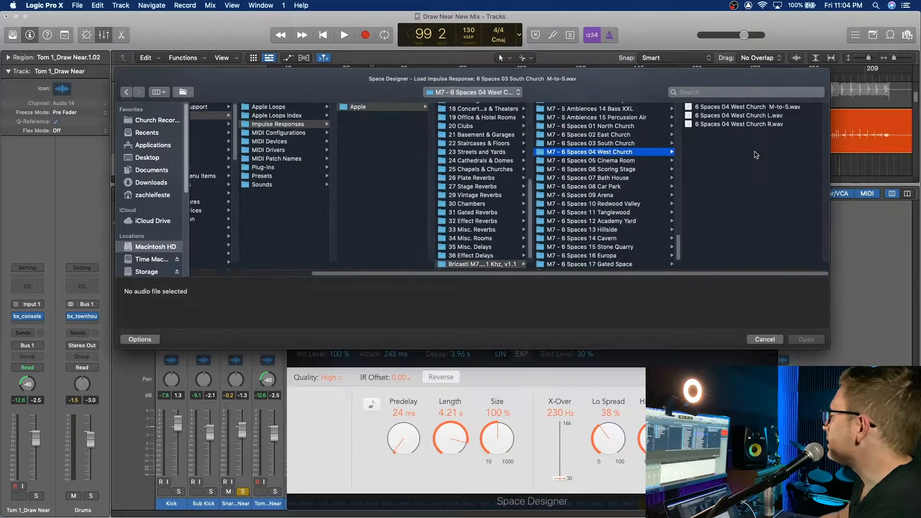
pyautogui.click(764, 107)
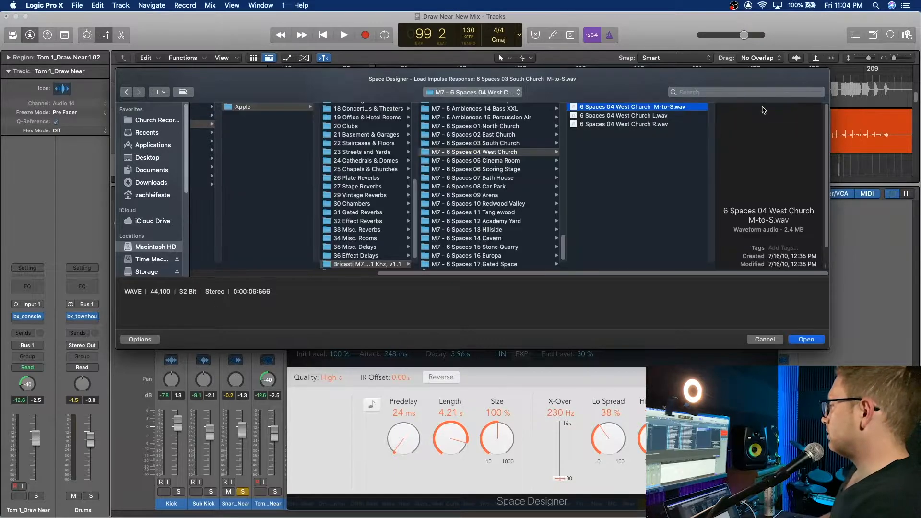
pyautogui.click(806, 340)
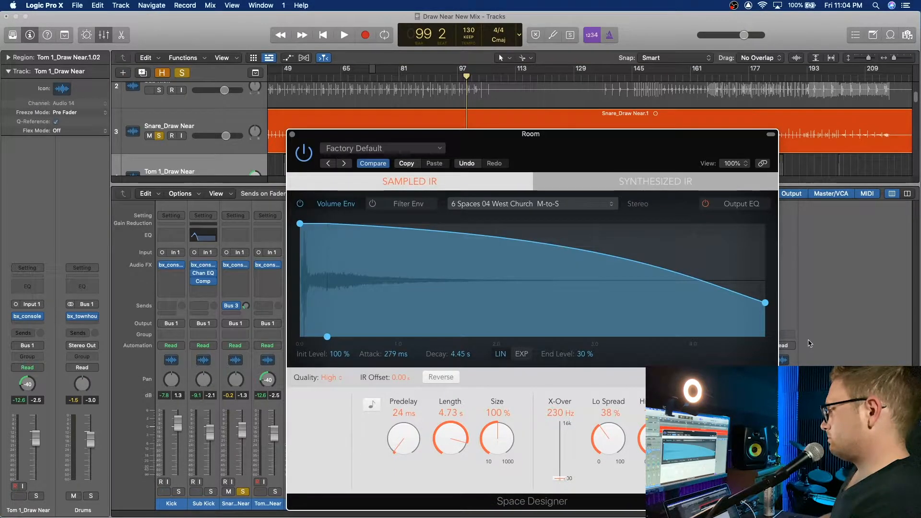
pyautogui.click(292, 135)
# Step: Play the song with the snare soloed, adjust its Bus 3 send level by ear, and stop playback
pyautogui.press('space')
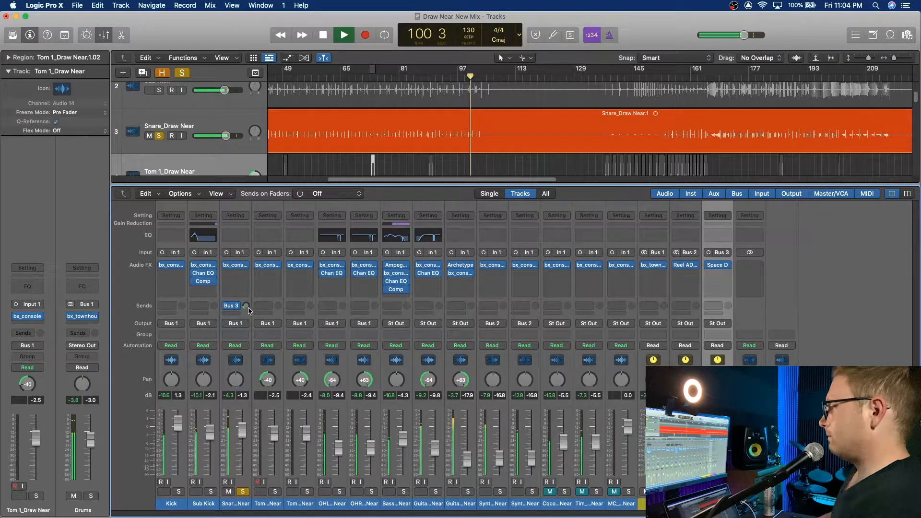
pyautogui.moveTo(246, 307); pyautogui.dragTo(245, 301)
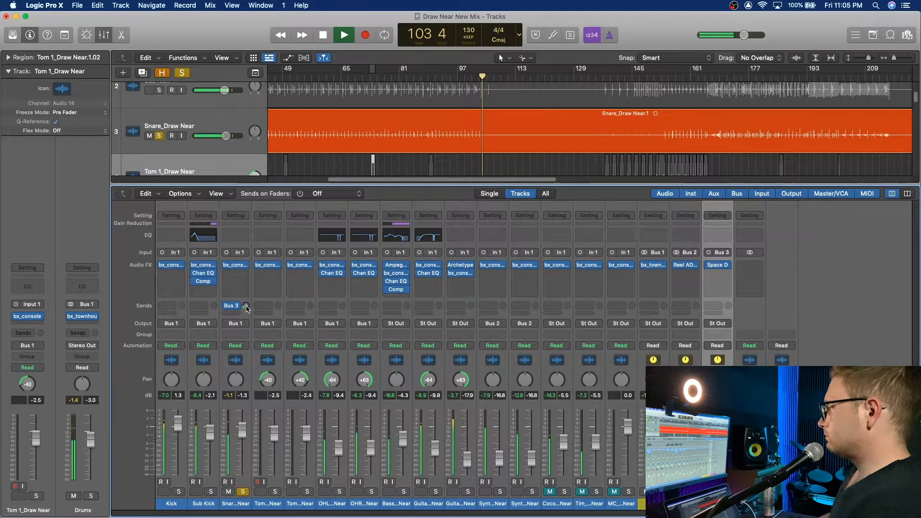
pyautogui.press('space')
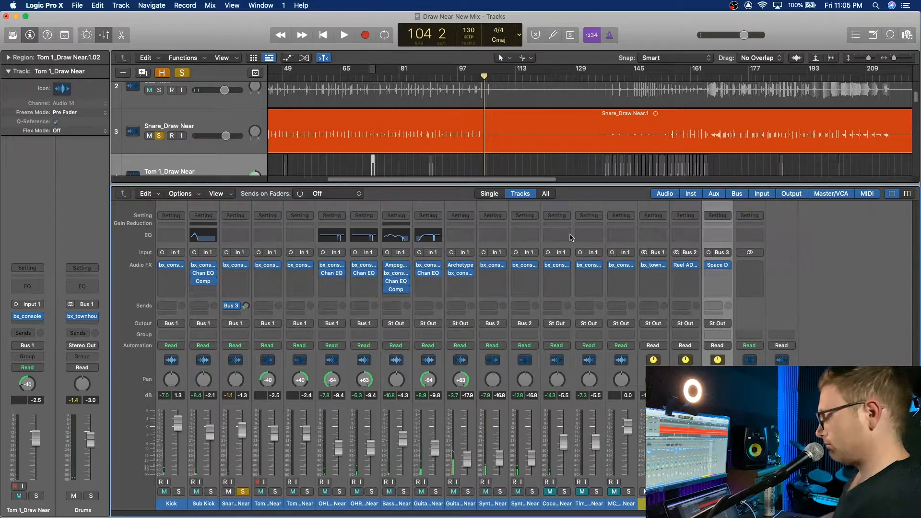
# Step: Add a Channel EQ to the Bus 3 Room aux and enable its low-cut band at about 210 Hz, 12 dB/Oct
pyautogui.click(712, 235)
pyautogui.click(323, 182)
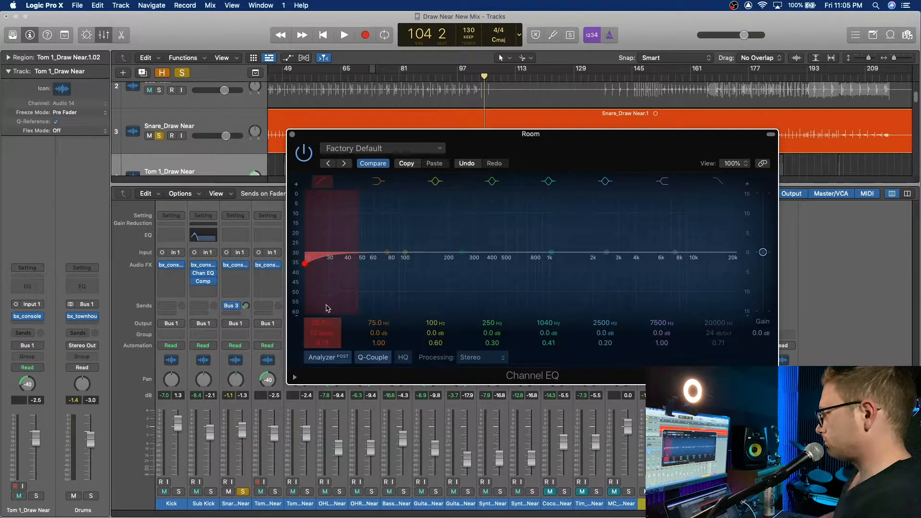
pyautogui.moveTo(305, 263); pyautogui.dragTo(452, 263)
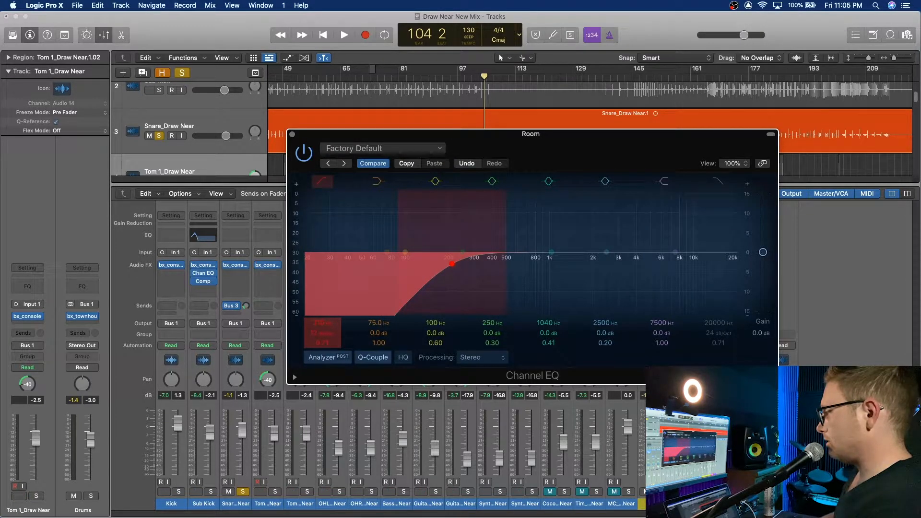
# Step: Enable the EQ's high cut at about 8050 Hz with a 6 dB/Oct slope, and dip the 1040 Hz band by about 4.1 dB at 494 Hz
pyautogui.click(718, 181)
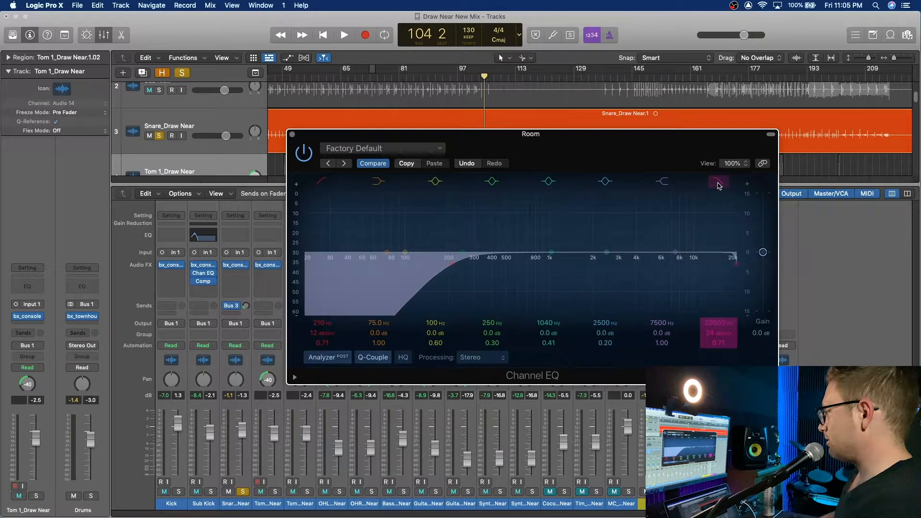
pyautogui.moveTo(737, 263); pyautogui.dragTo(680, 263)
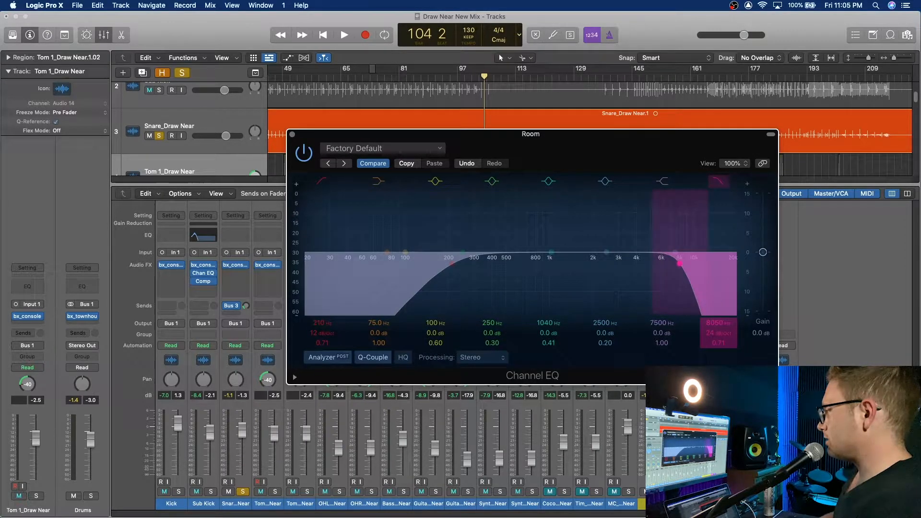
pyautogui.moveTo(718, 333); pyautogui.dragTo(718, 343)
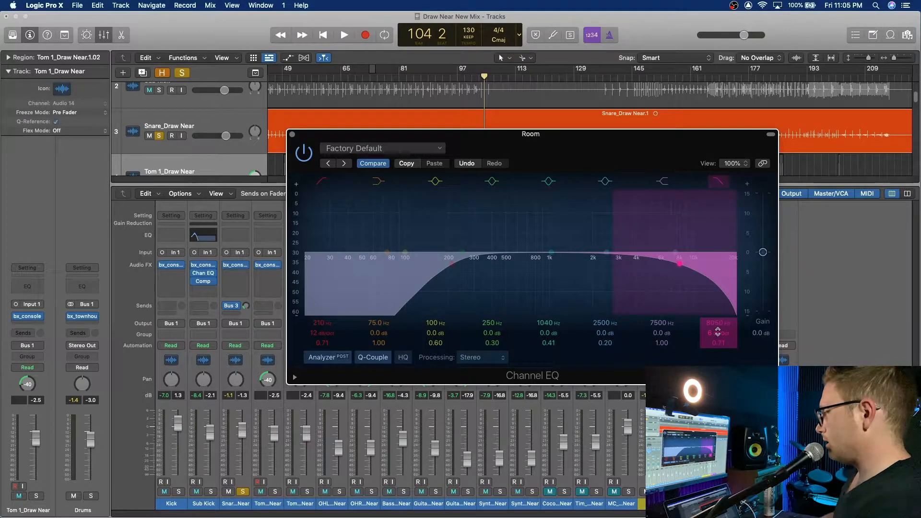
pyautogui.moveTo(549, 333); pyautogui.dragTo(550, 338)
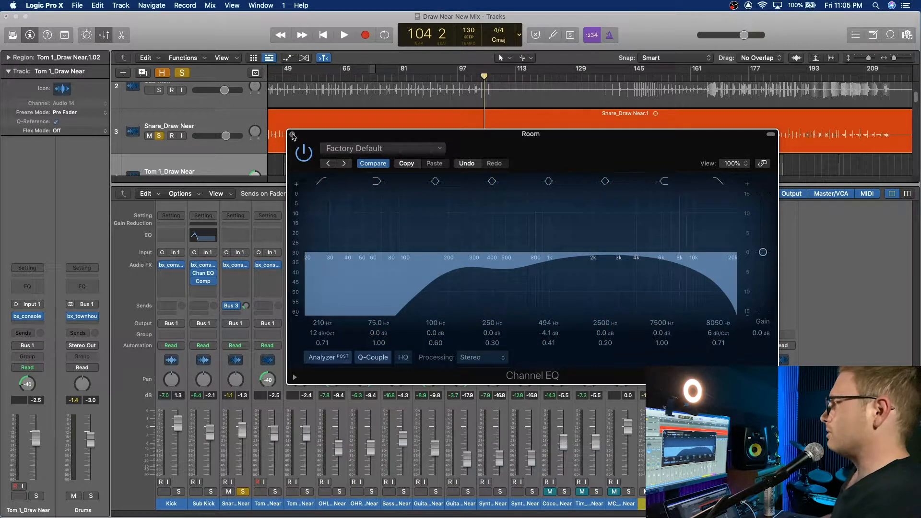
pyautogui.click(292, 135)
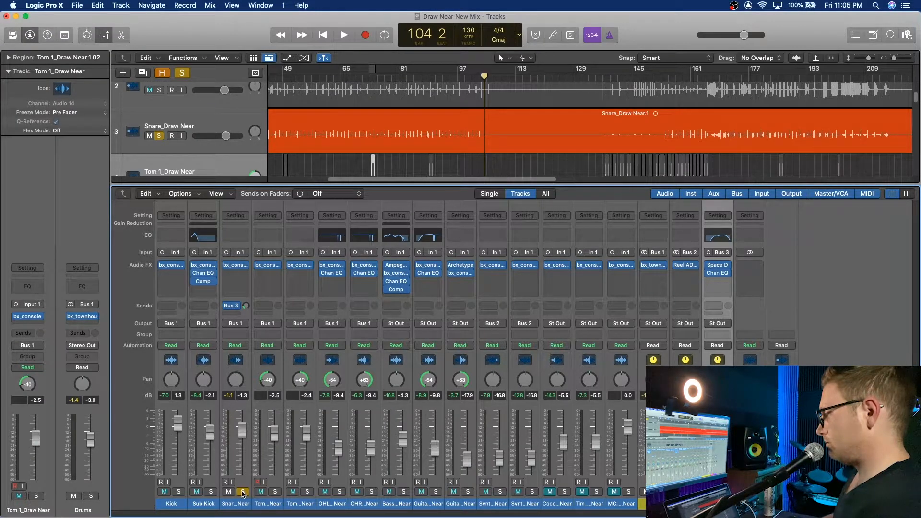
# Step: Play the soloed snare from about bar 89, fine-tune its Bus 3 send level by ear, and stop playback
pyautogui.press('space')
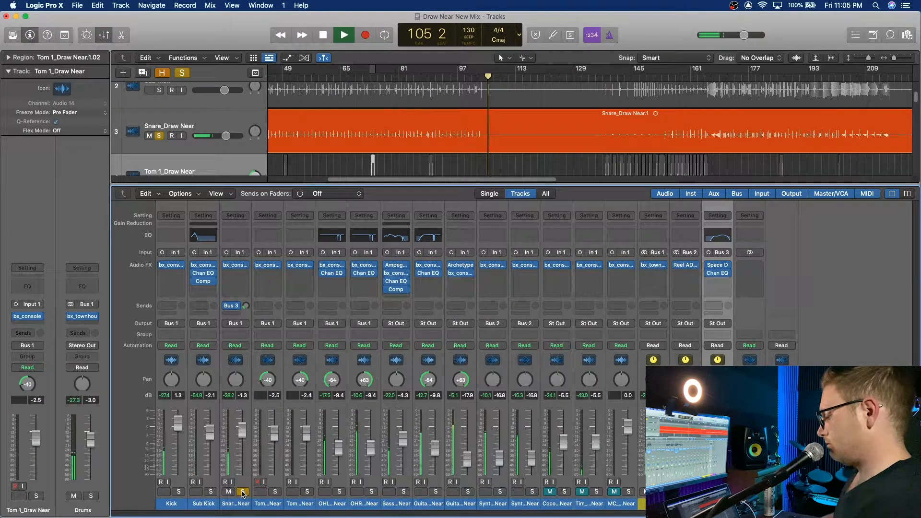
pyautogui.click(433, 76)
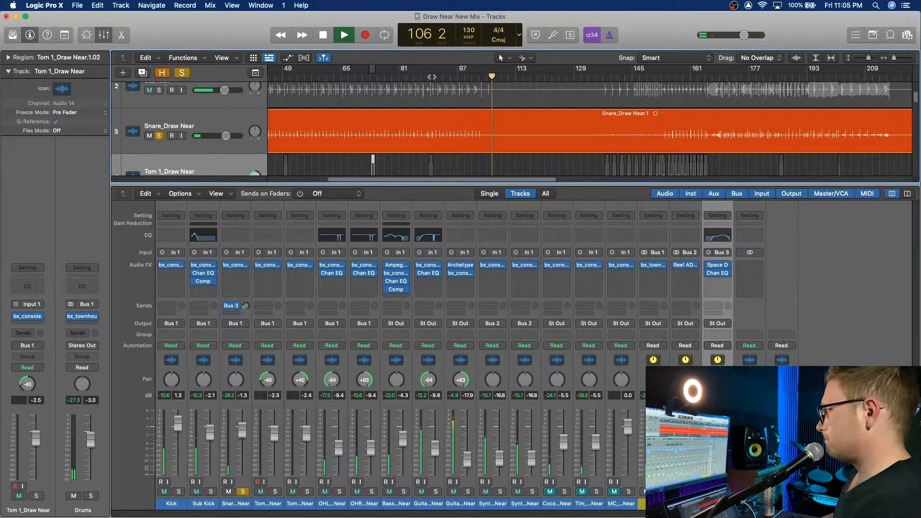
pyautogui.moveTo(246, 307); pyautogui.dragTo(246, 304)
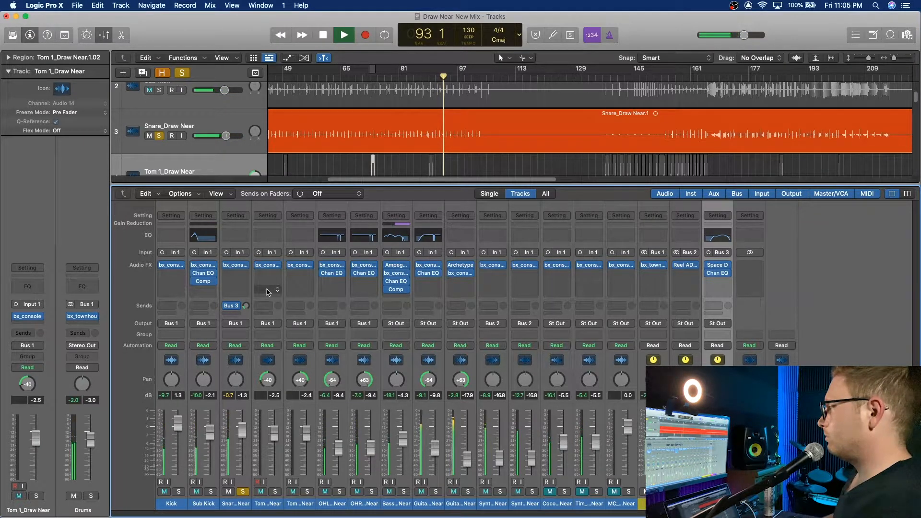
pyautogui.press('space')
# Step: Turn off the snare track's solo and move the playhead to bar 144, within the tom section
pyautogui.hscroll(5, 482, 163)
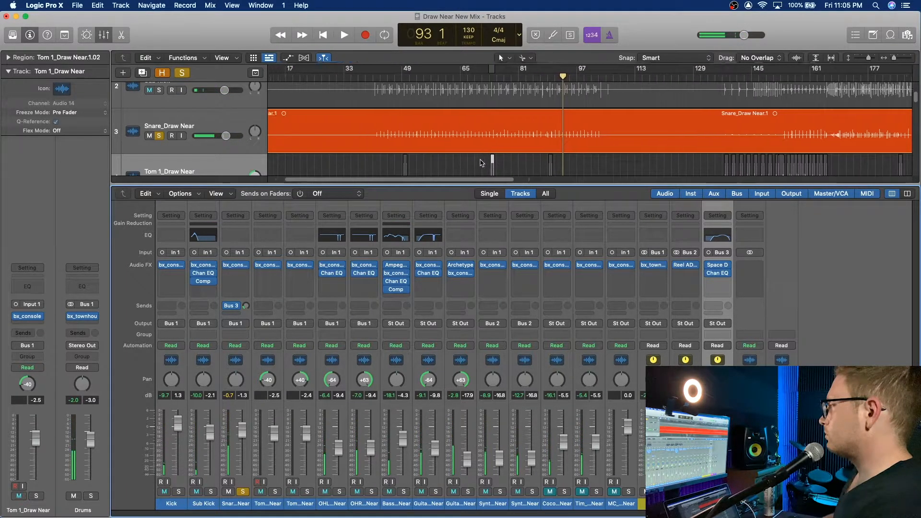
pyautogui.click(158, 136)
pyautogui.click(521, 76)
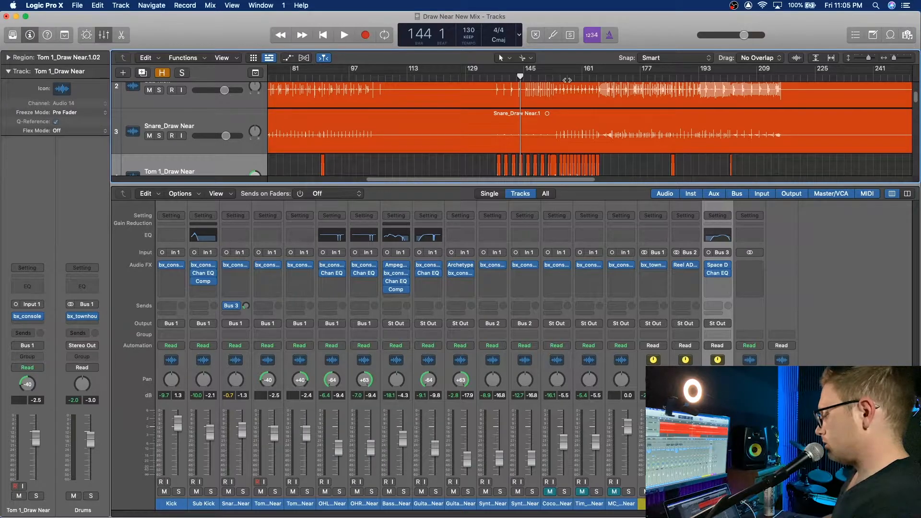
# Step: Zoom in on the Tom 1 and Tom 2 tracks and play their first hit from about bar 137 in the full mix
pyautogui.scroll(-3, 565, 110)
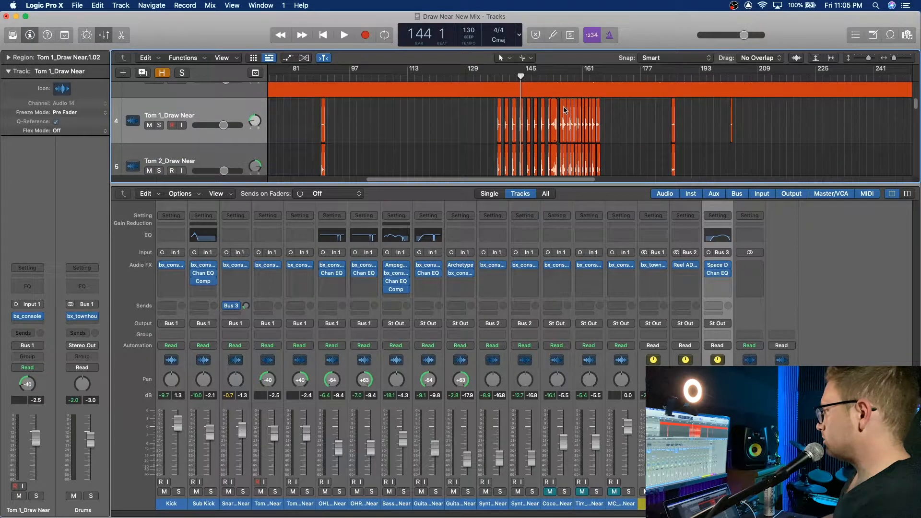
pyautogui.moveTo(896, 57); pyautogui.dragTo(904, 61)
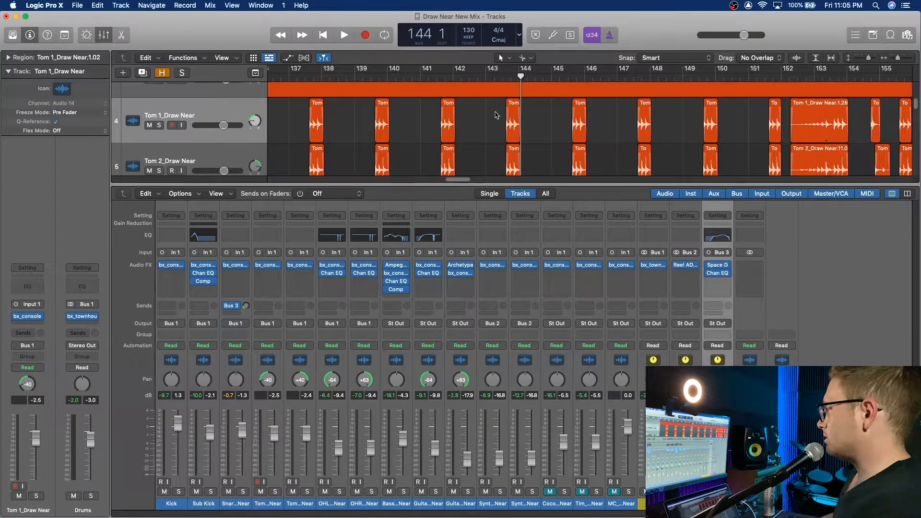
pyautogui.hscroll(-5, 528, 87)
pyautogui.click(480, 79)
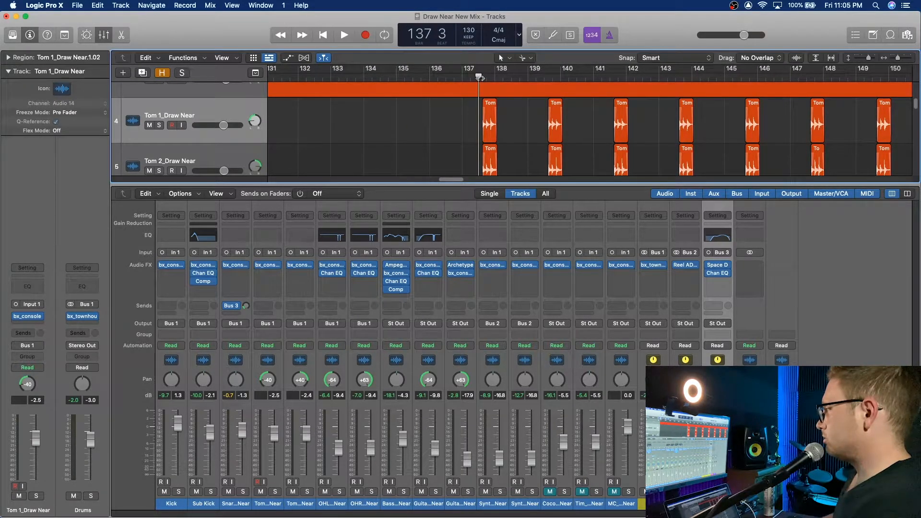
pyautogui.press('space')
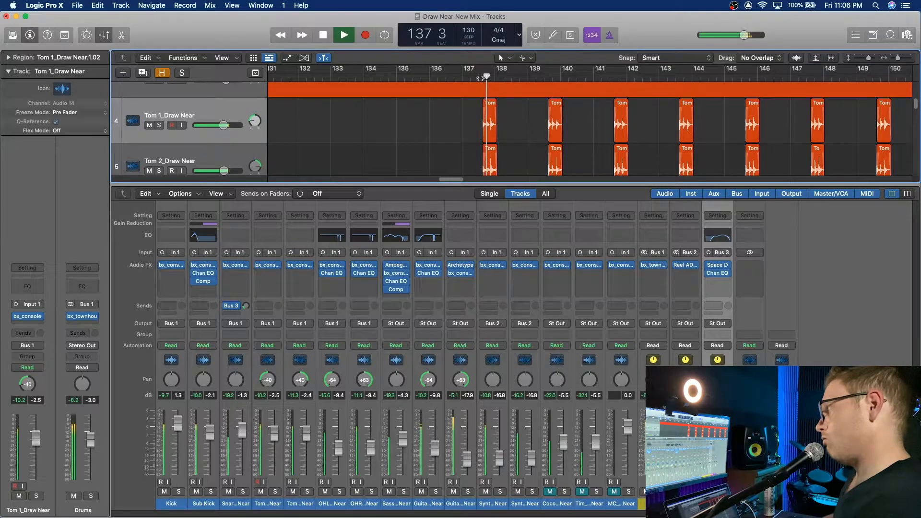
pyautogui.press('space')
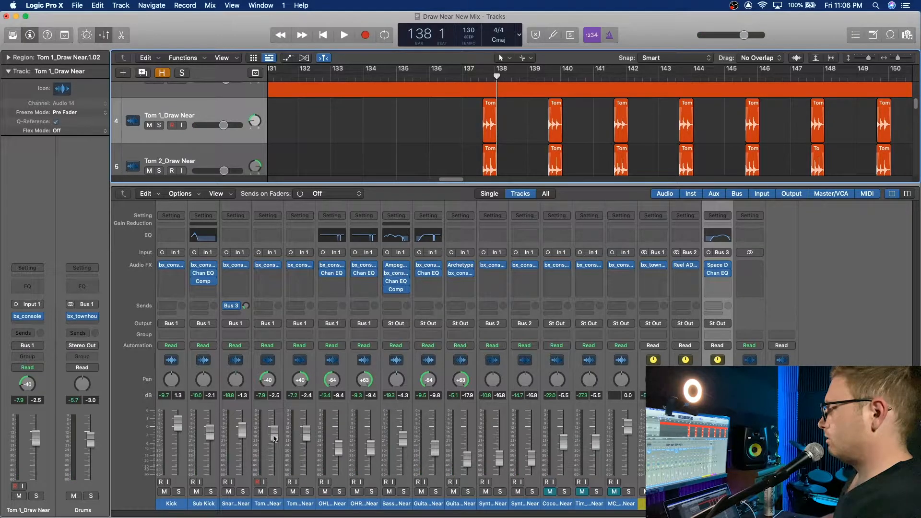
# Step: Select both tom channels together and add a send to Bus 3 (Room) on them
pyautogui.moveTo(272, 509); pyautogui.dragTo(295, 509)
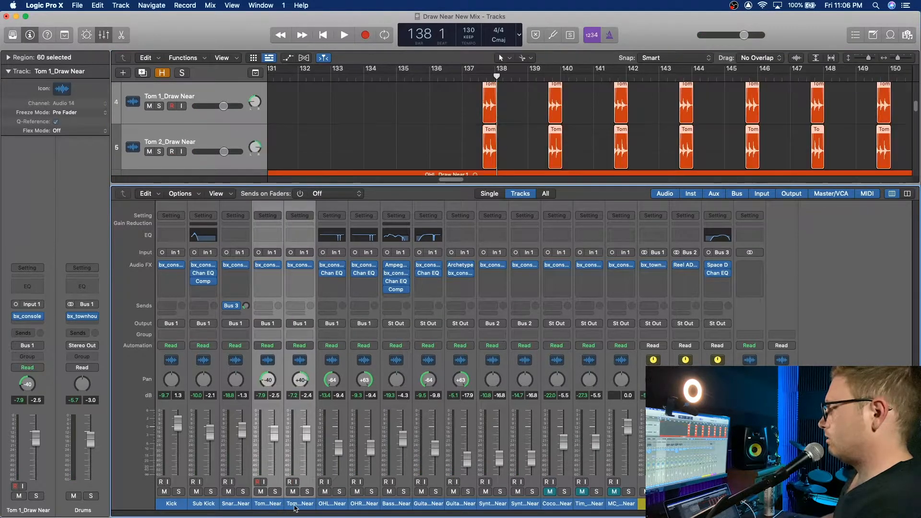
pyautogui.click(267, 306)
pyautogui.moveTo(288, 318)
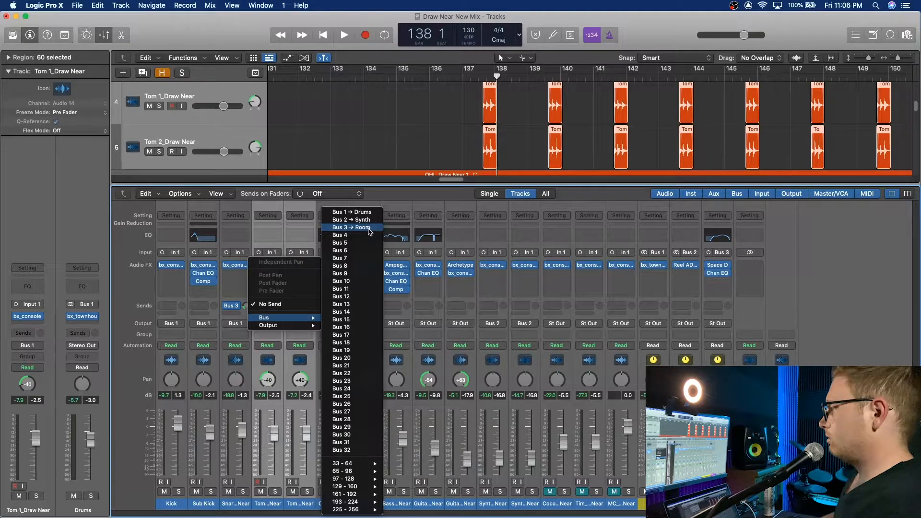
pyautogui.click(363, 227)
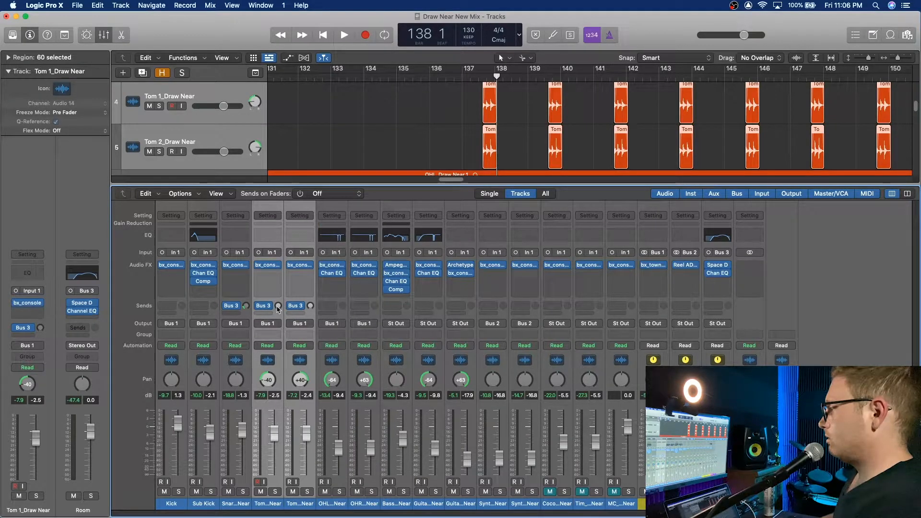
# Step: Raise the Bus 3 send level of both toms by ear during playback, and solo the two tom channels
pyautogui.moveTo(278, 307); pyautogui.dragTo(278, 299)
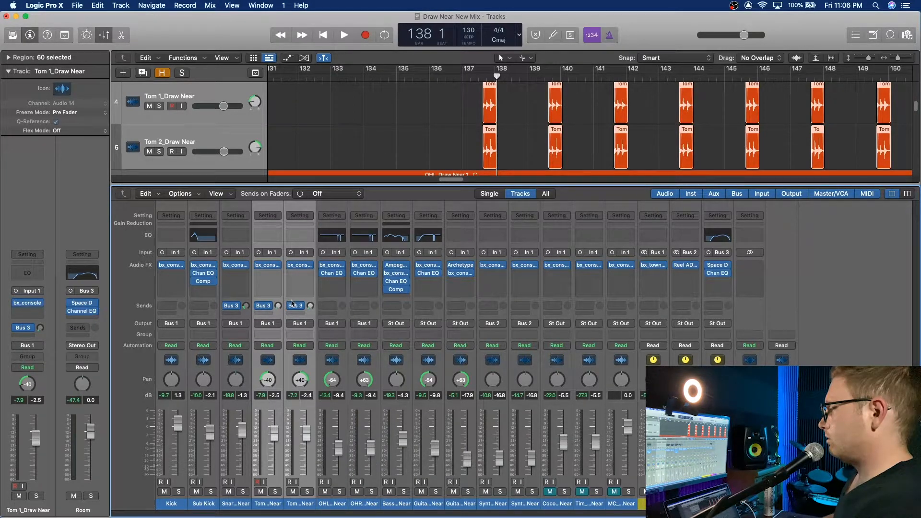
pyautogui.press('space')
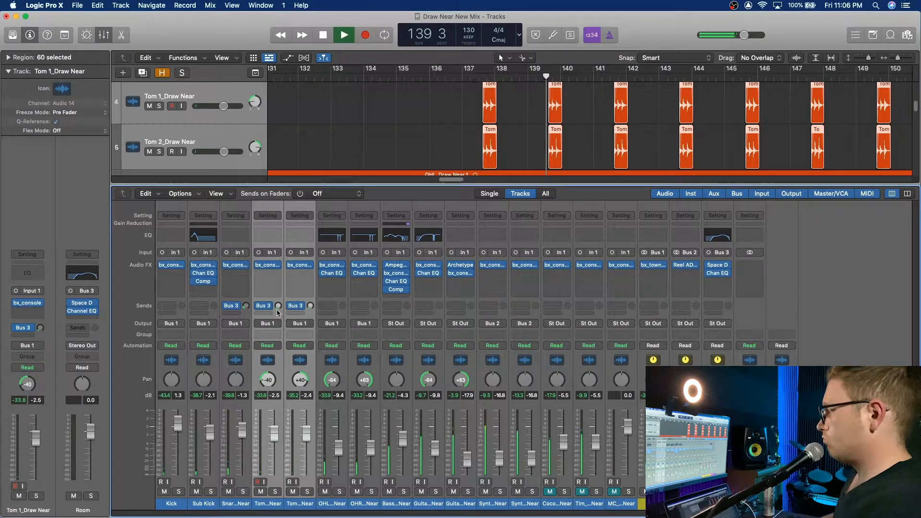
pyautogui.moveTo(311, 306); pyautogui.dragTo(311, 303)
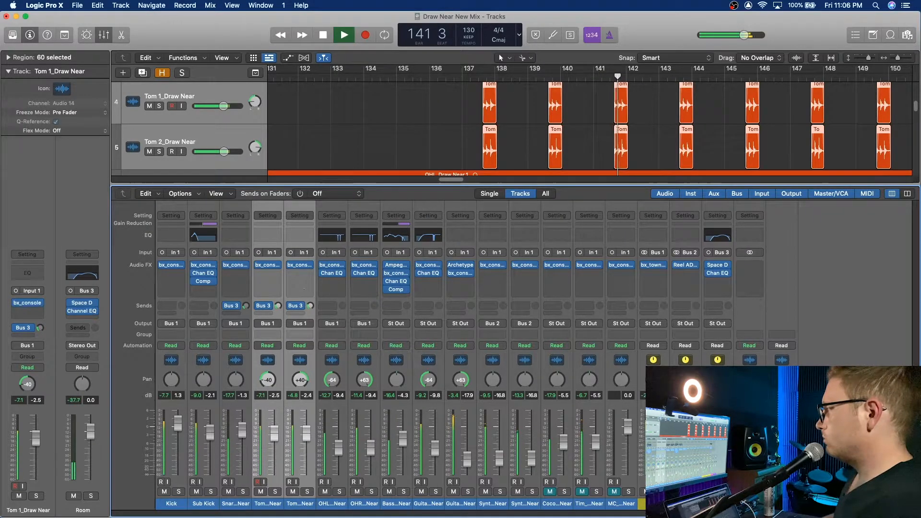
pyautogui.moveTo(310, 305); pyautogui.dragTo(310, 303)
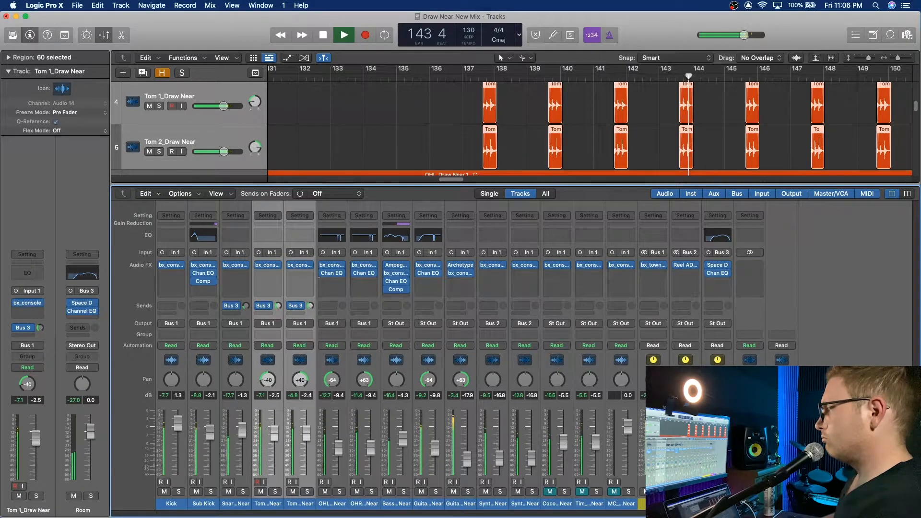
pyautogui.moveTo(311, 305); pyautogui.dragTo(311, 304)
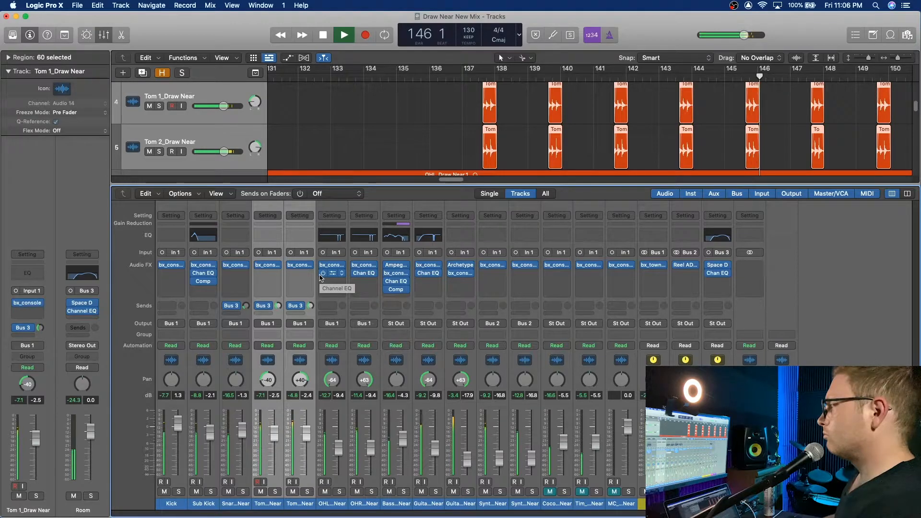
pyautogui.click(308, 492)
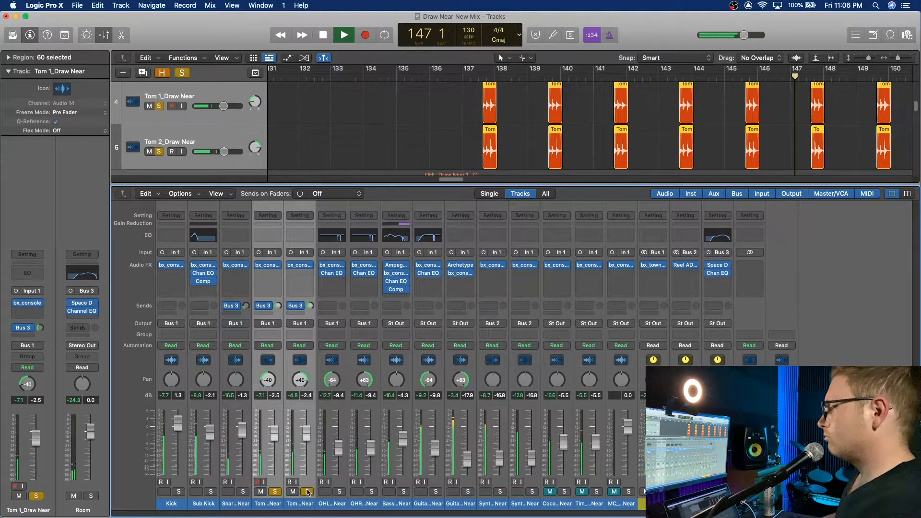
# Step: Replay the soloed toms from about bar 138 and check their Bus 3 send levels
pyautogui.press('space')
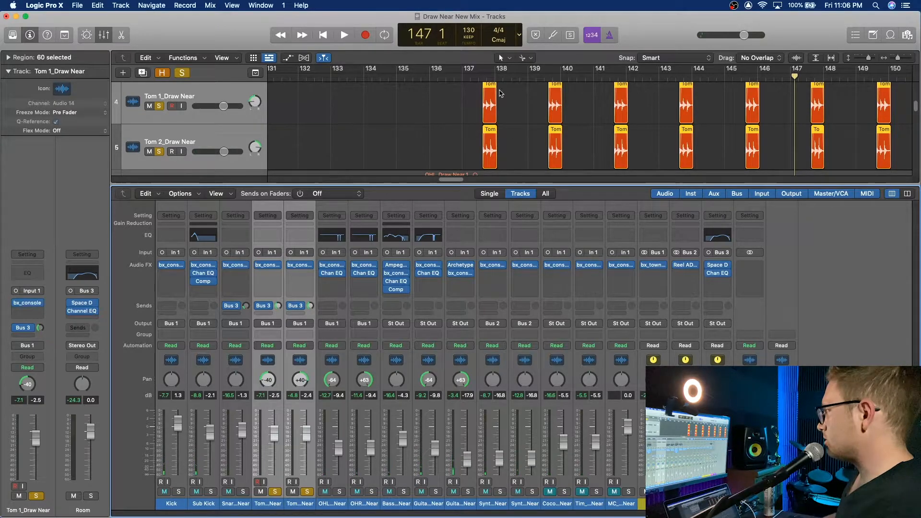
pyautogui.click(479, 75)
pyautogui.press('space')
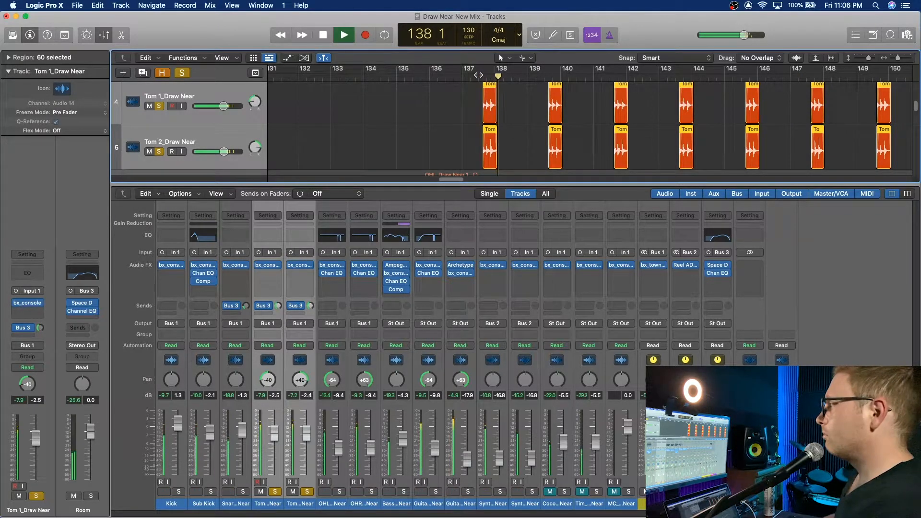
pyautogui.press('space')
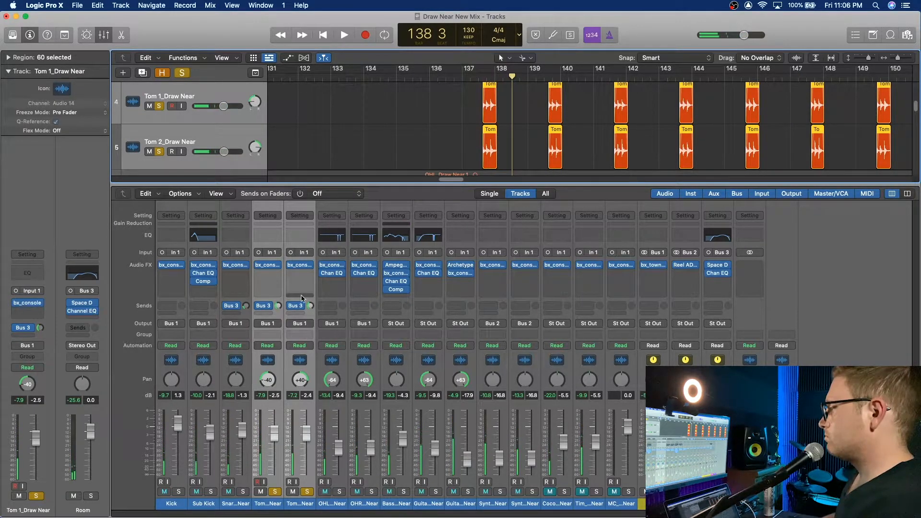
pyautogui.click(279, 307)
pyautogui.click(280, 307)
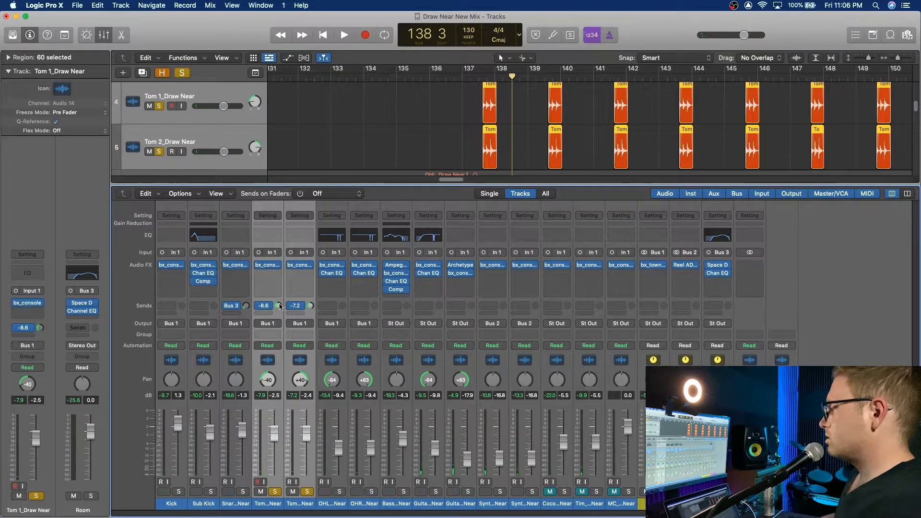
# Step: Select the OHL and OHR overhead channels together and add a send to Bus 3 (Room) on them
pyautogui.click(342, 504)
pyautogui.keyDown('shift'); pyautogui.click(365, 504); pyautogui.keyUp('shift')
pyautogui.click(328, 305)
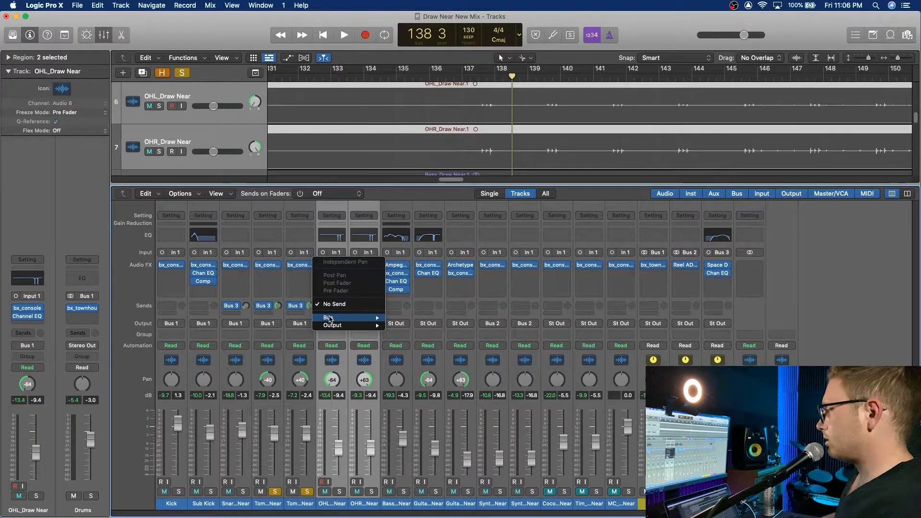
pyautogui.moveTo(330, 319)
pyautogui.click(423, 227)
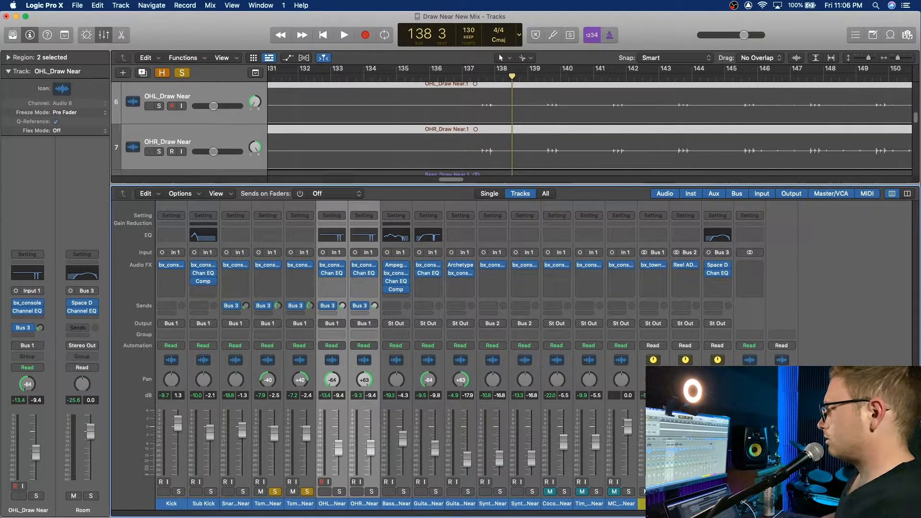
# Step: Turn off the solo on both toms and balance the overheads' Bus 3 send by ear in the full mix
pyautogui.click(310, 493)
pyautogui.click(275, 493)
pyautogui.press('space')
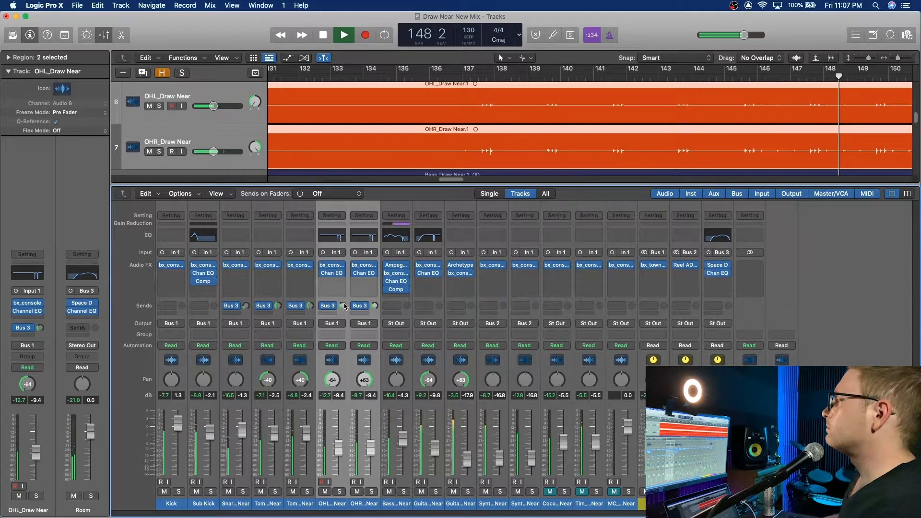
pyautogui.press('space')
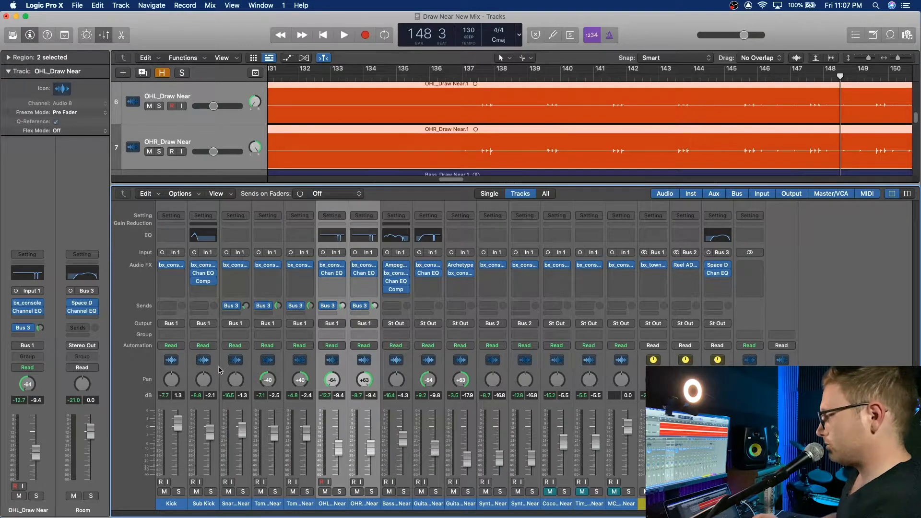
# Step: Add a send to Bus 3 (Room) on the Kick channel
pyautogui.click(172, 307)
pyautogui.moveTo(192, 318)
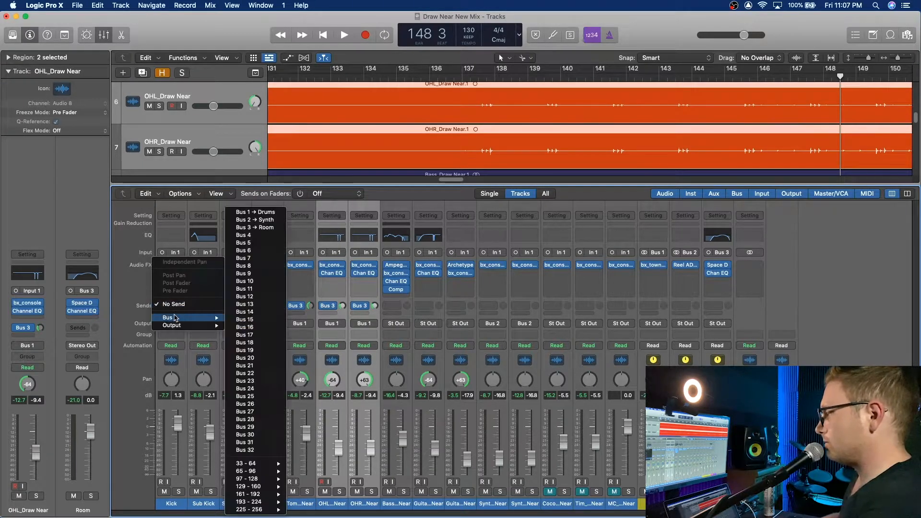
pyautogui.click(266, 229)
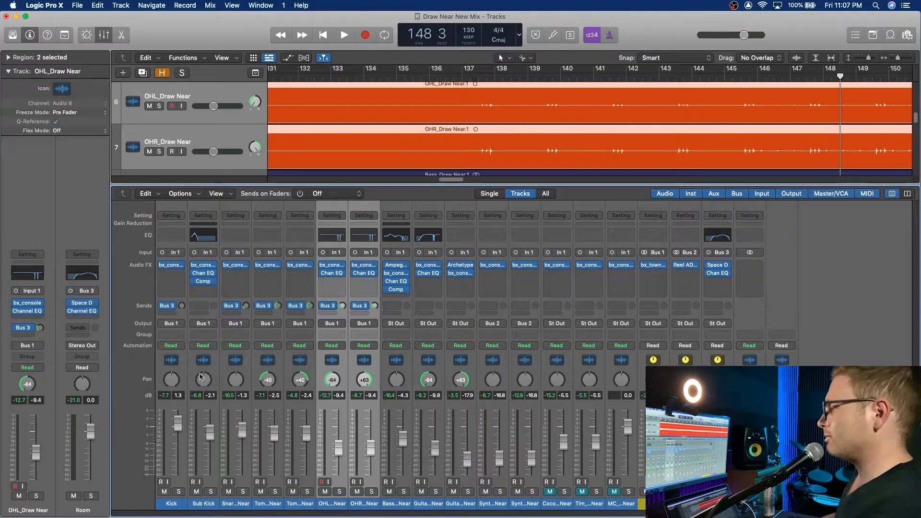
# Step: Play the full mix from bar 137 and adjust the kick's Bus 3 send level by ear
pyautogui.click(464, 80)
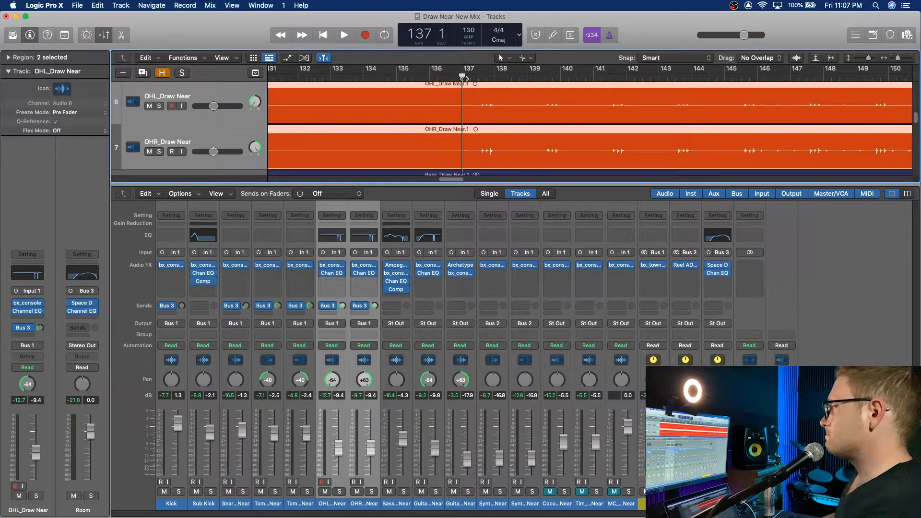
pyautogui.press('space')
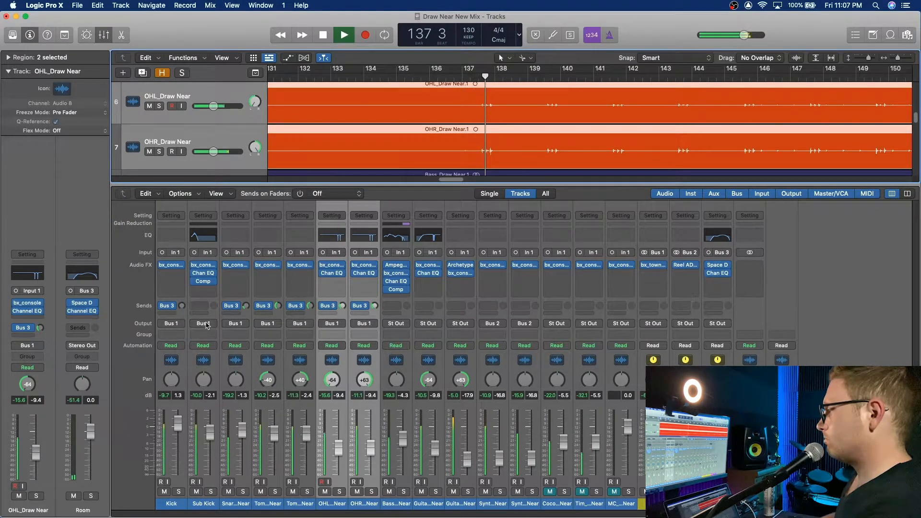
pyautogui.moveTo(182, 306); pyautogui.dragTo(182, 291)
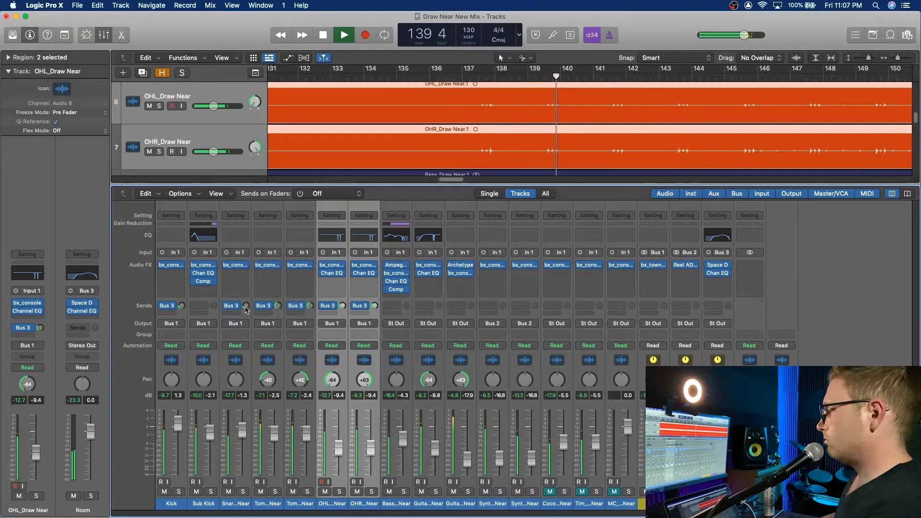
pyautogui.moveTo(182, 306); pyautogui.dragTo(182, 310)
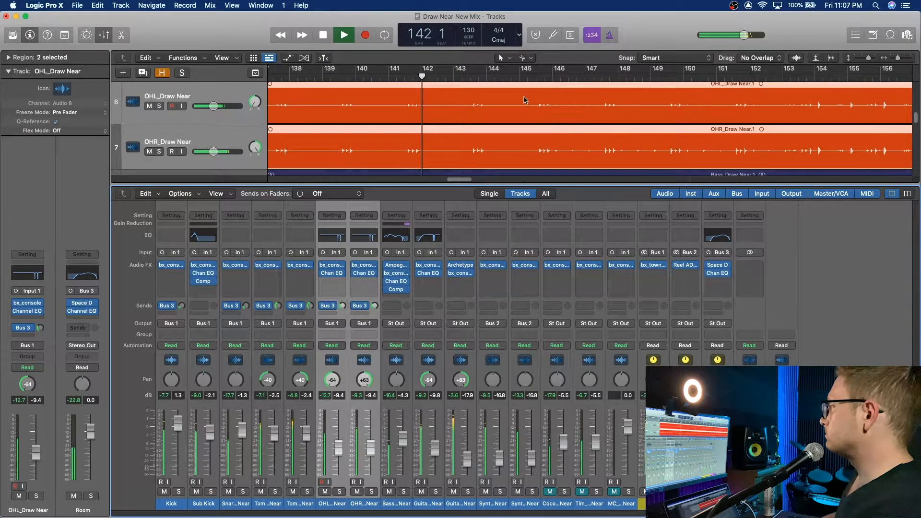
pyautogui.click(510, 80)
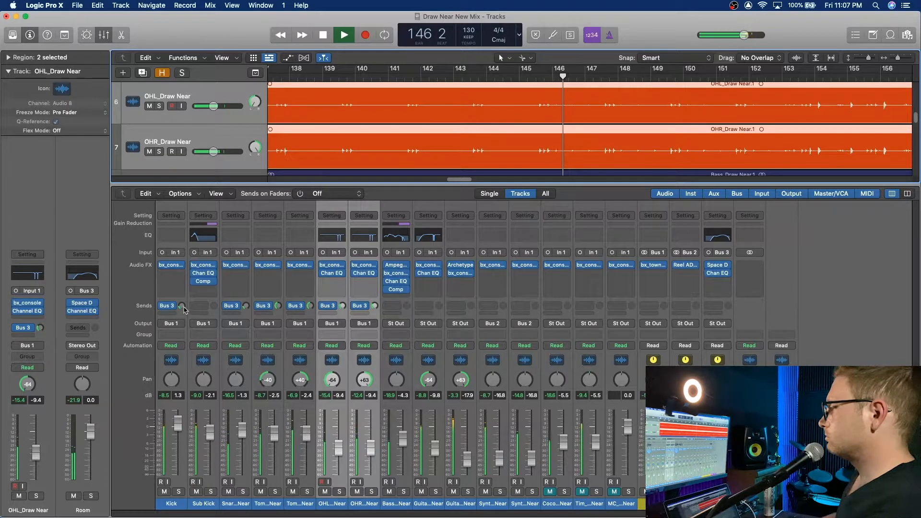
pyautogui.moveTo(183, 307); pyautogui.dragTo(182, 302)
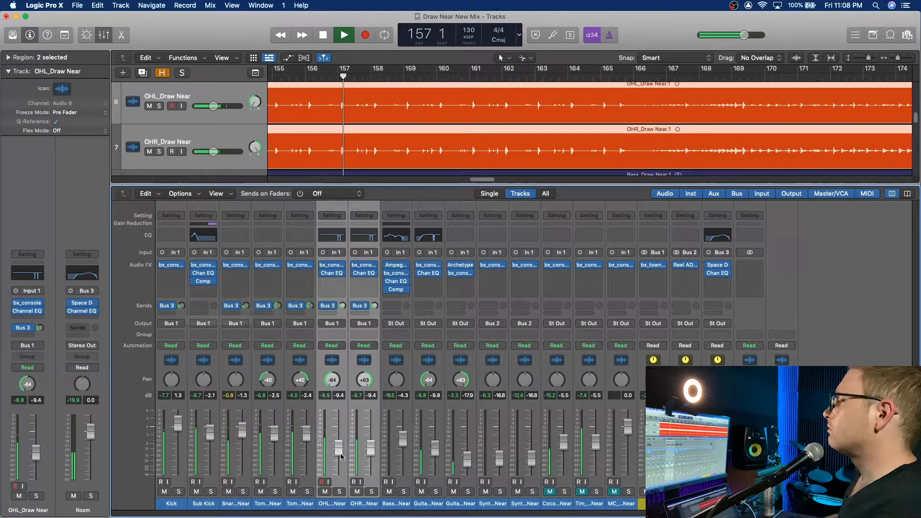
# Step: Select both tom channels and raise their volume together to -1.8 dB and -1.7 dB, ending playback
pyautogui.moveTo(269, 504); pyautogui.dragTo(306, 504)
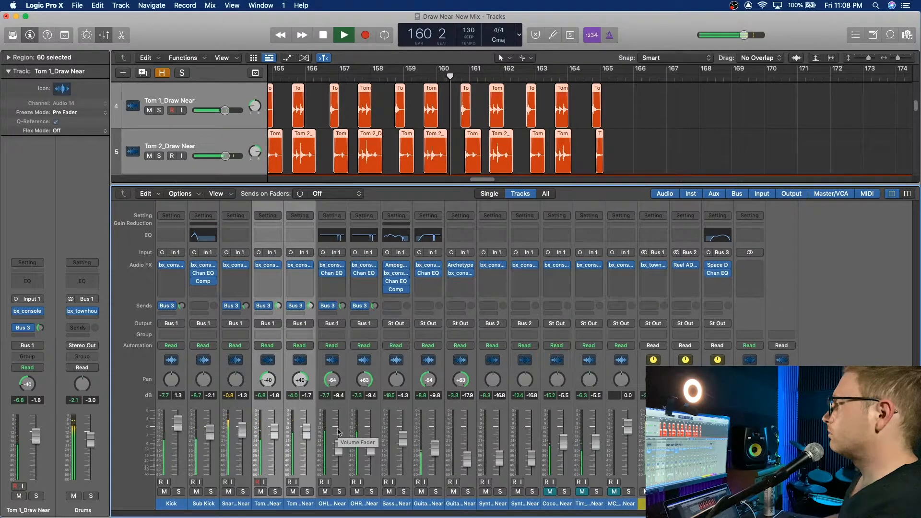
pyautogui.press('space')
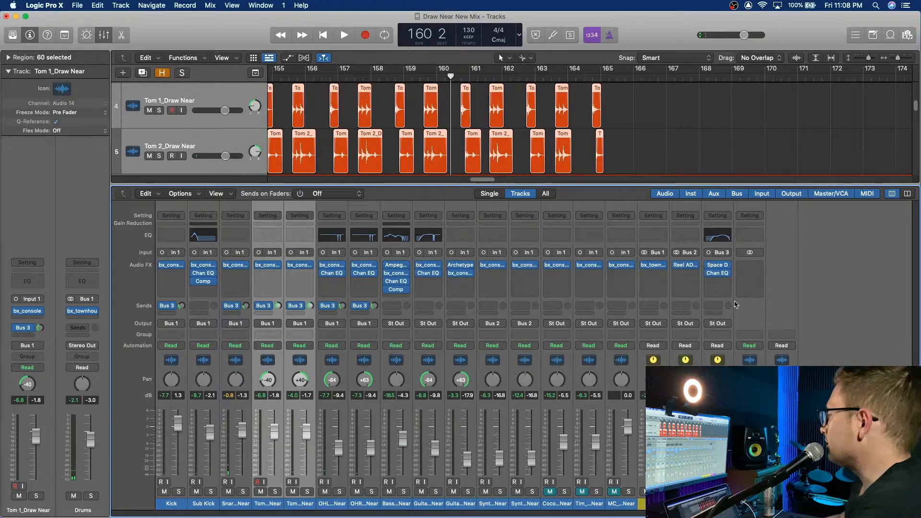
# Step: Open the impulse response browser from the Room bus's Space Designer and go to the 25 Chapels & Churches folder
pyautogui.click(720, 266)
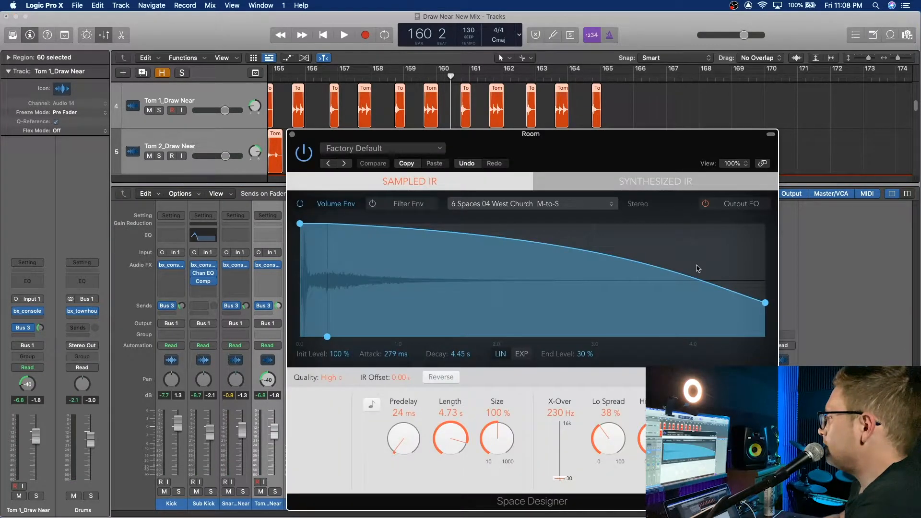
pyautogui.click(517, 205)
pyautogui.click(523, 206)
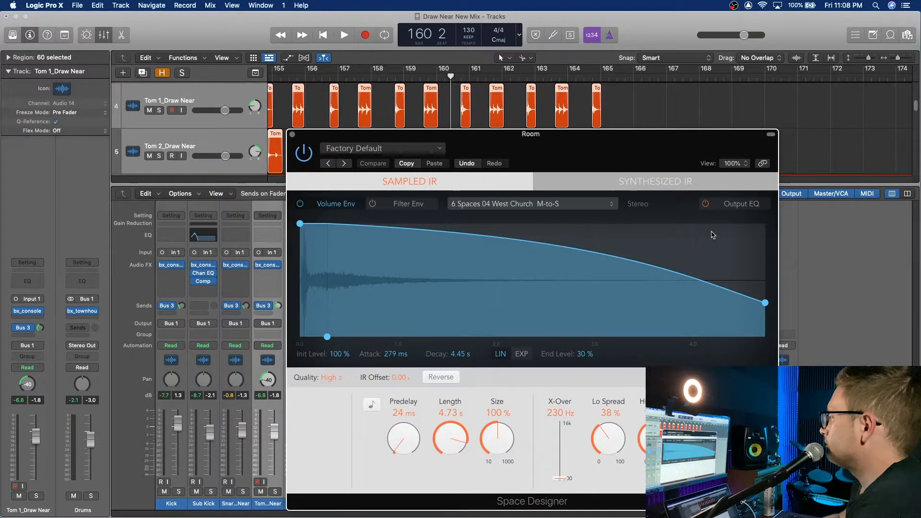
pyautogui.click(462, 91)
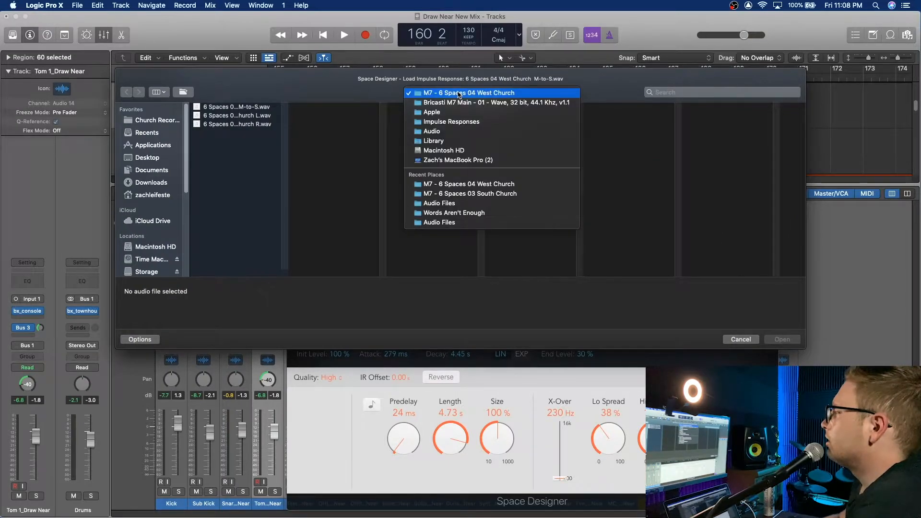
pyautogui.click(464, 102)
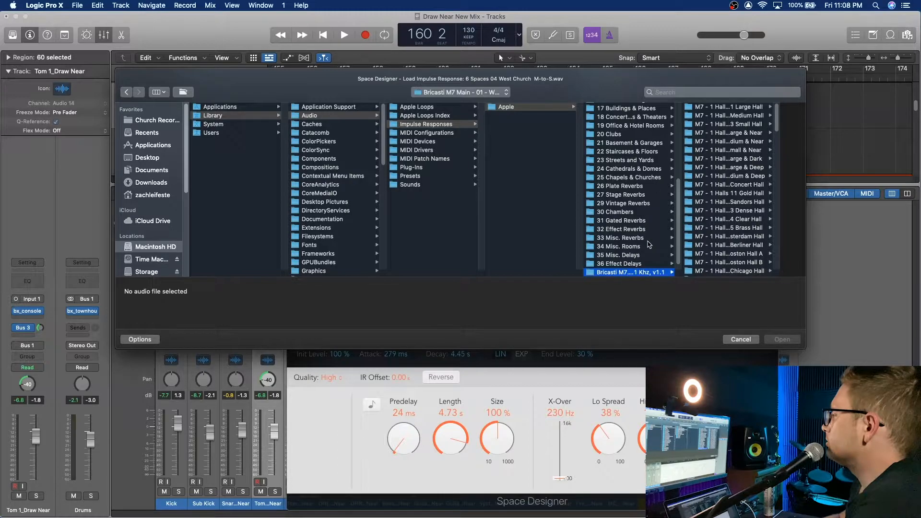
pyautogui.scroll(-1, 649, 245)
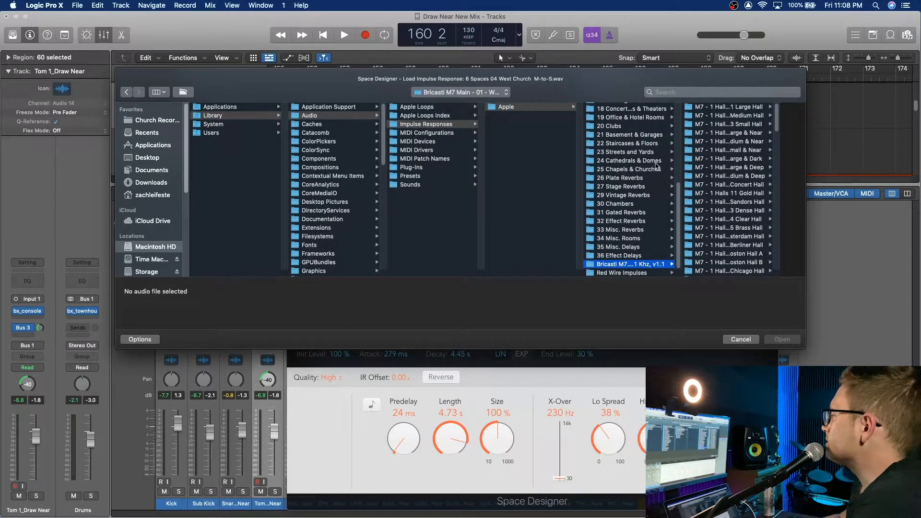
pyautogui.click(653, 171)
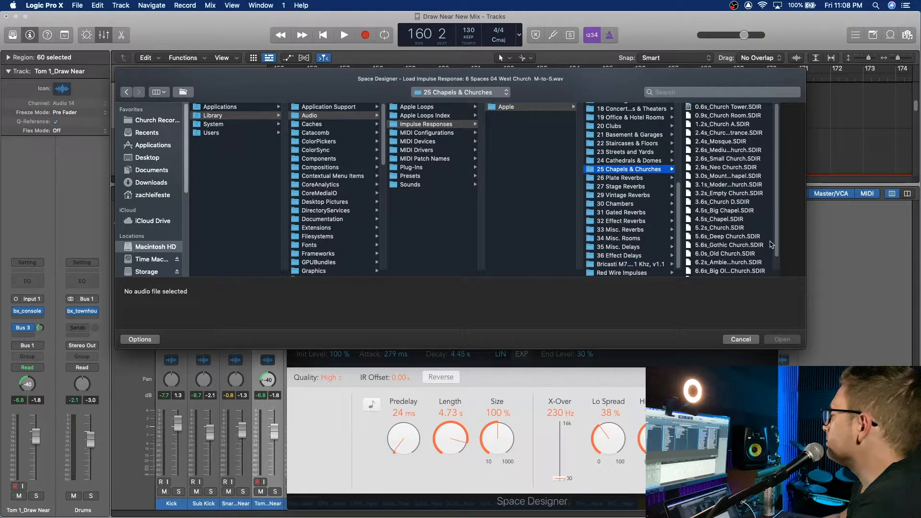
# Step: Load the 2.6s_Small Church impulse response into Space Designer and close the plug-in
pyautogui.moveTo(778, 275); pyautogui.dragTo(822, 274)
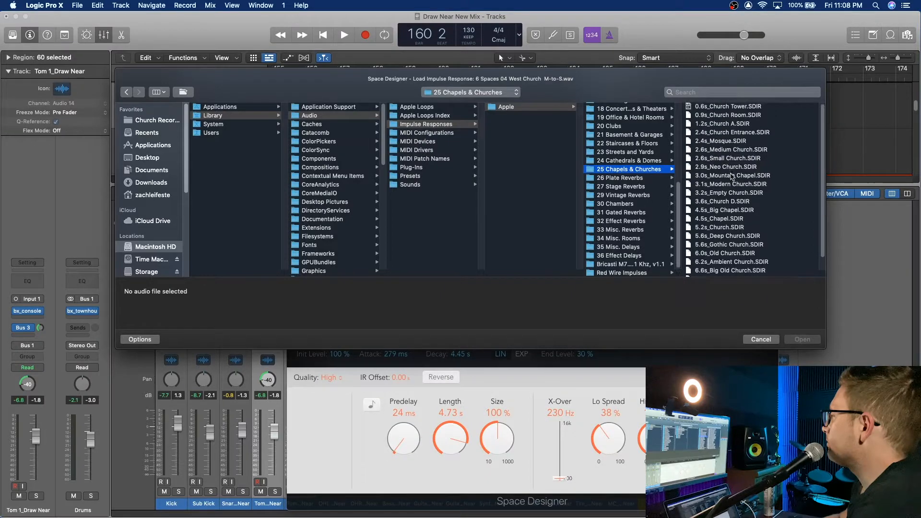
pyautogui.click(715, 160)
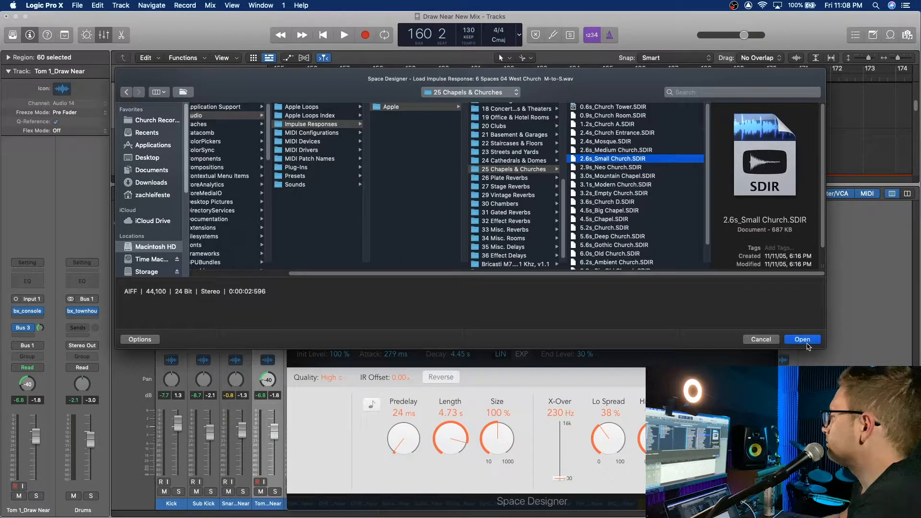
pyautogui.click(803, 340)
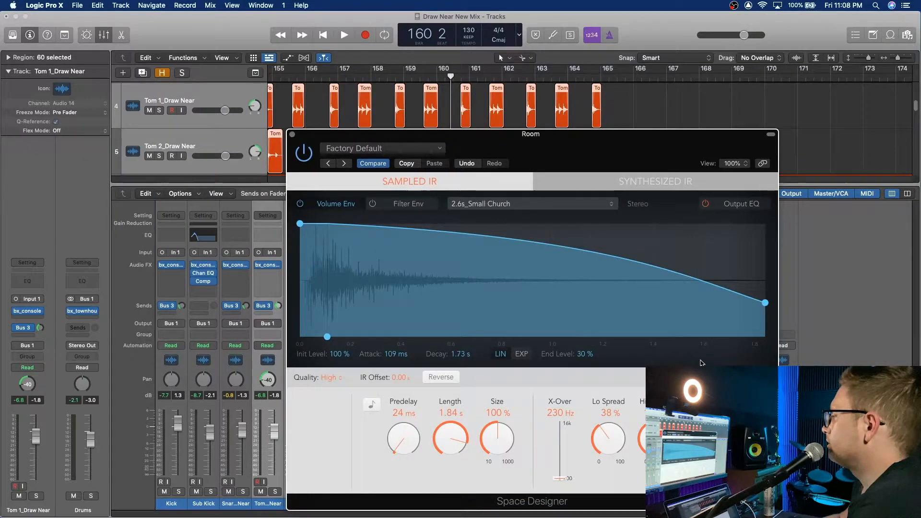
pyautogui.click(292, 135)
# Step: Audition the new room reverb in the full mix from bar 160 and from bar 137, returning the playhead to bar 137
pyautogui.press('space')
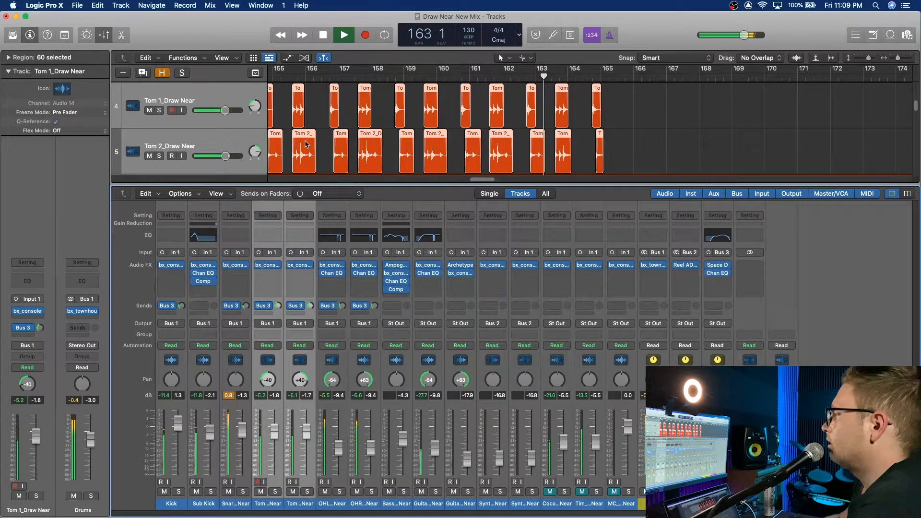
pyautogui.press('space')
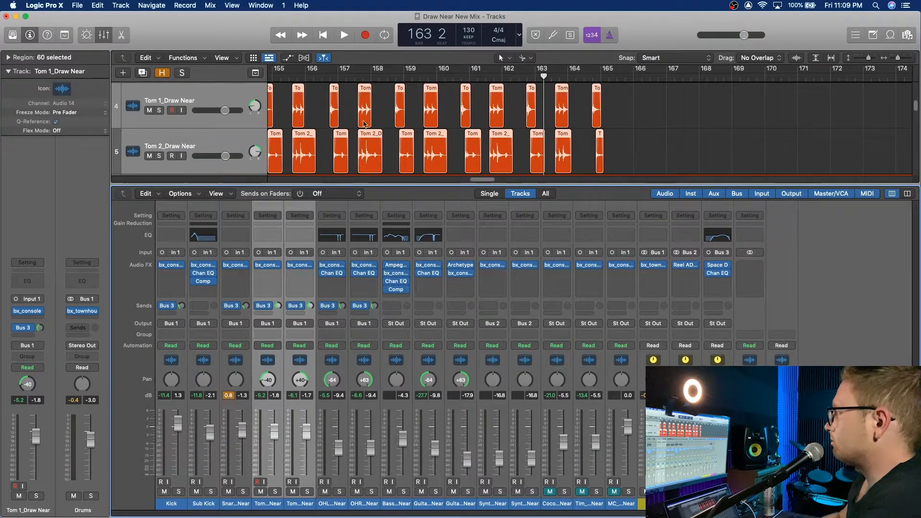
pyautogui.hscroll(-10, 474, 98)
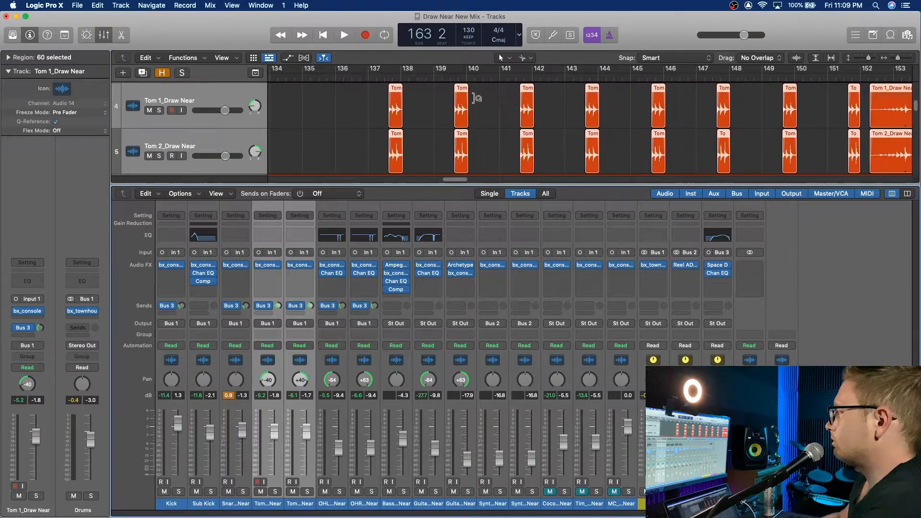
pyautogui.doubleClick(374, 79)
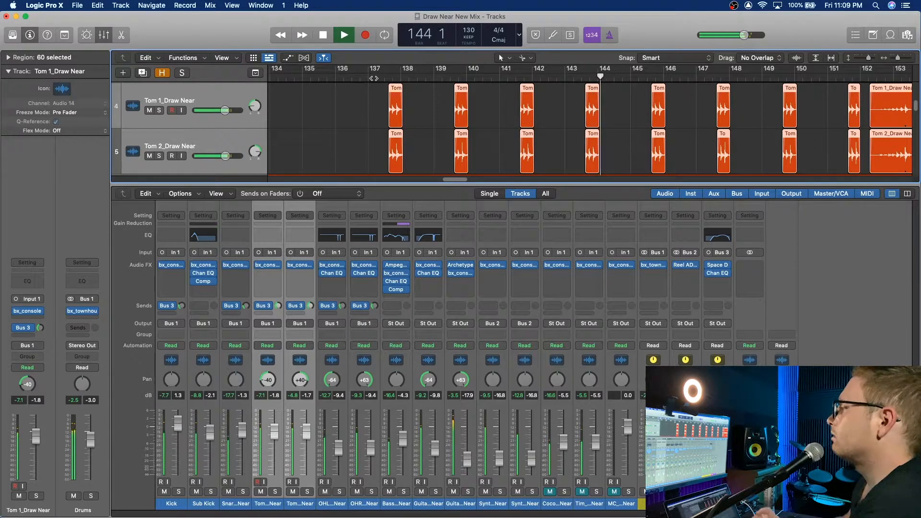
pyautogui.press('space')
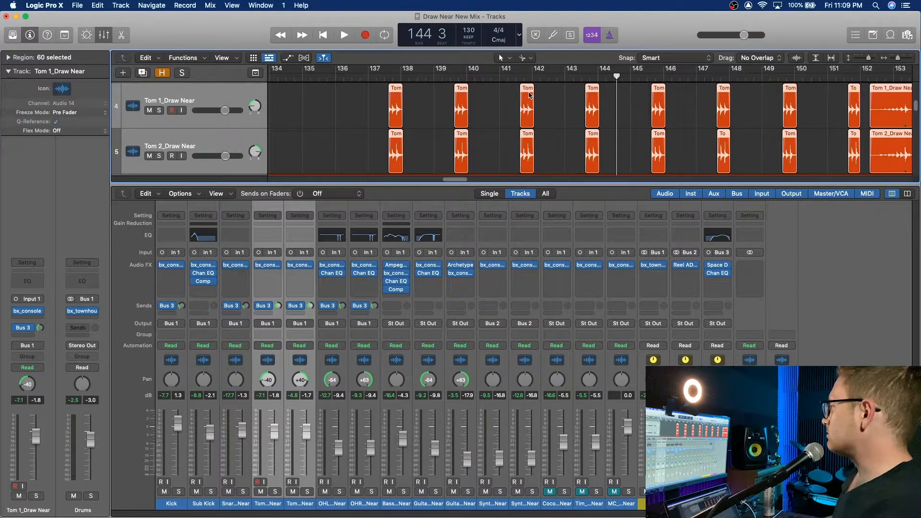
pyautogui.click(372, 78)
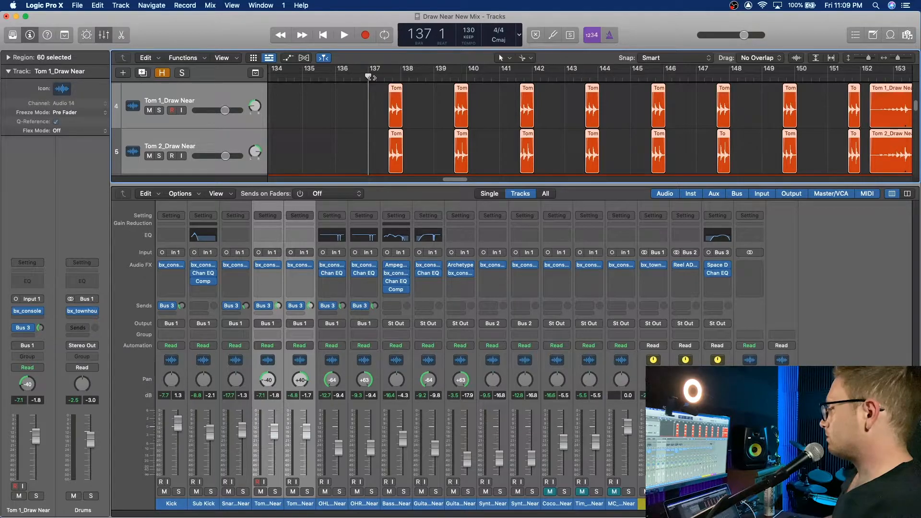
# Step: During playback, add a Bus 3 send to the Room reverb on both selected synth channels, Synth L and Synth R
pyautogui.click(429, 508)
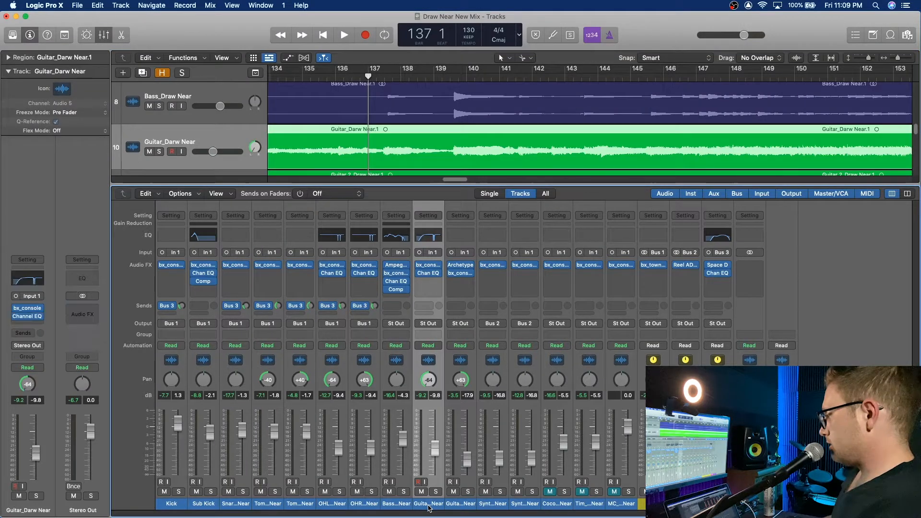
pyautogui.click(495, 503)
pyautogui.keyDown('shift'); pyautogui.click(537, 505); pyautogui.keyUp('shift')
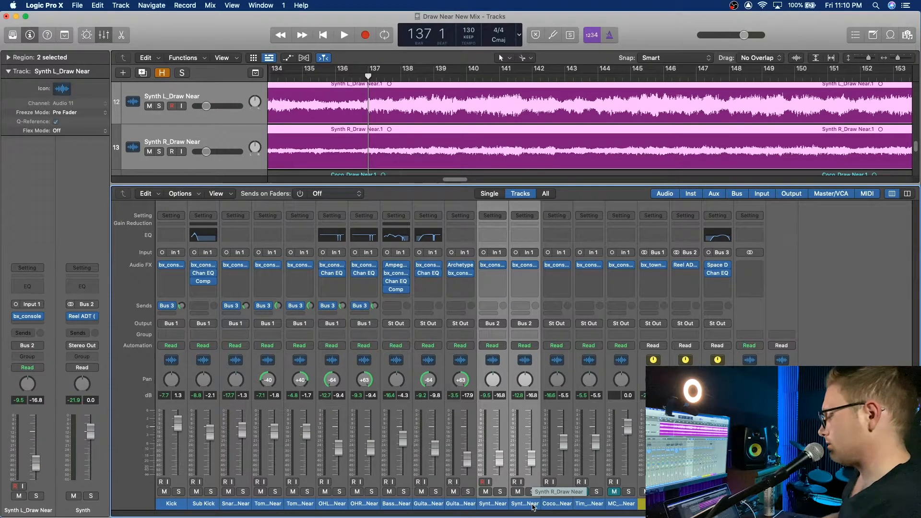
pyautogui.click(550, 492)
pyautogui.click(582, 492)
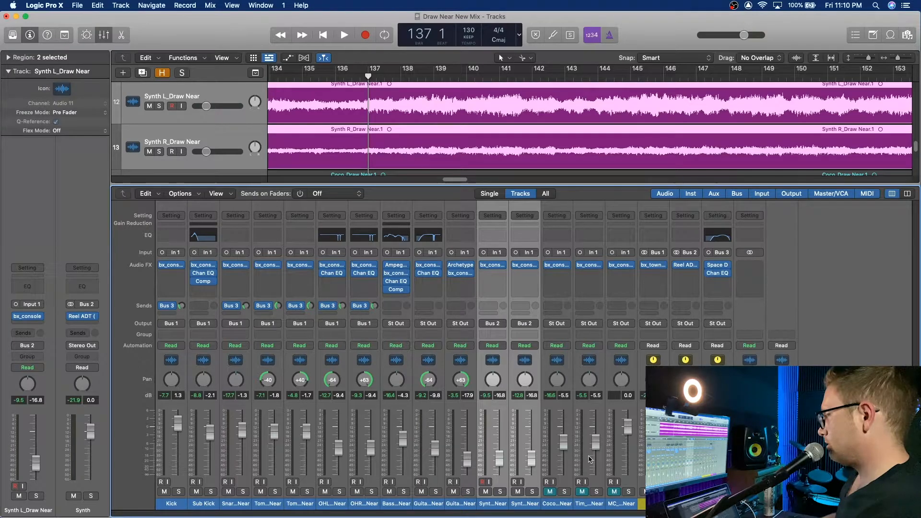
pyautogui.press('space')
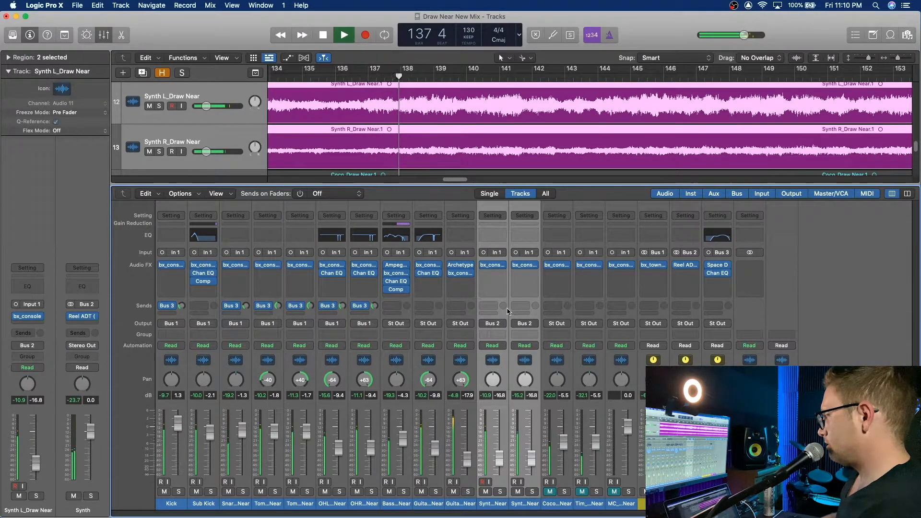
pyautogui.click(489, 306)
pyautogui.moveTo(520, 318)
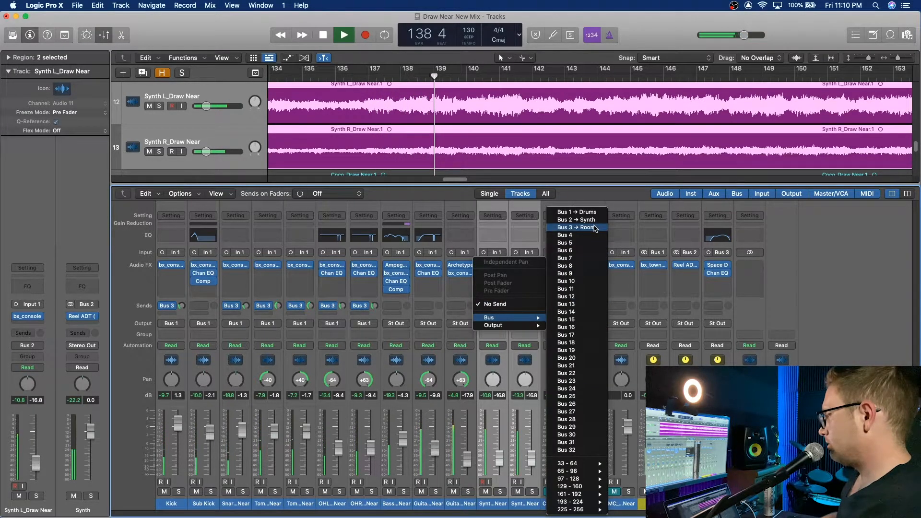
pyautogui.click(574, 228)
# Step: Raise the synths' Bus 3 sends to about -11.7 dB, fine-tune by ear, lower both synth volumes to -17.6 dB, and stop playback
pyautogui.moveTo(535, 306); pyautogui.dragTo(560, 256)
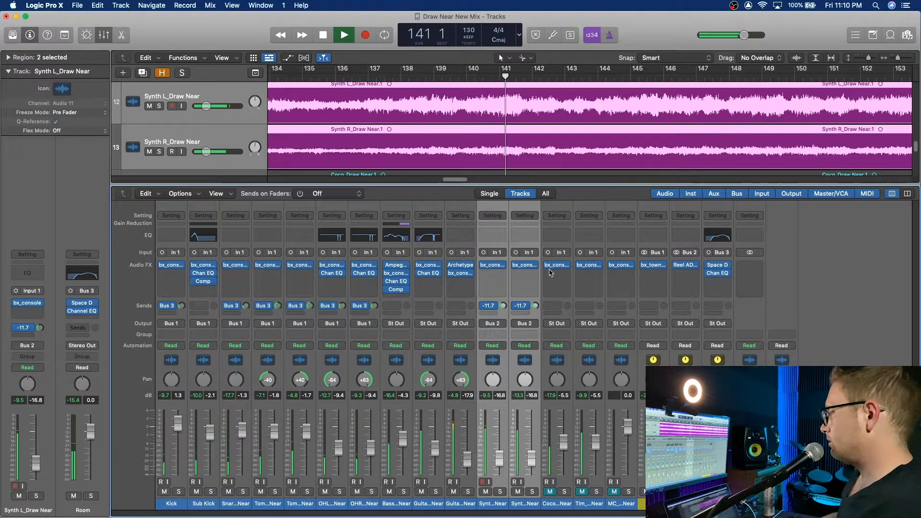
pyautogui.moveTo(504, 302); pyautogui.dragTo(505, 305)
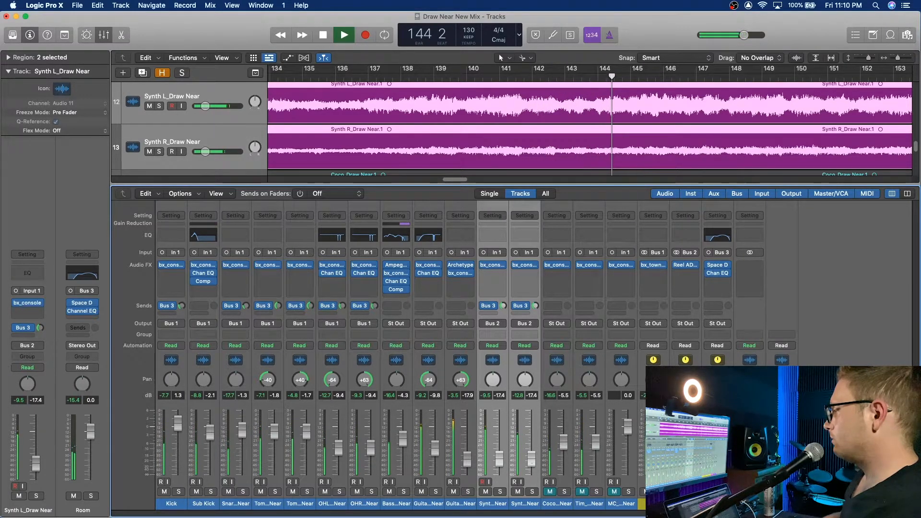
pyautogui.press('space')
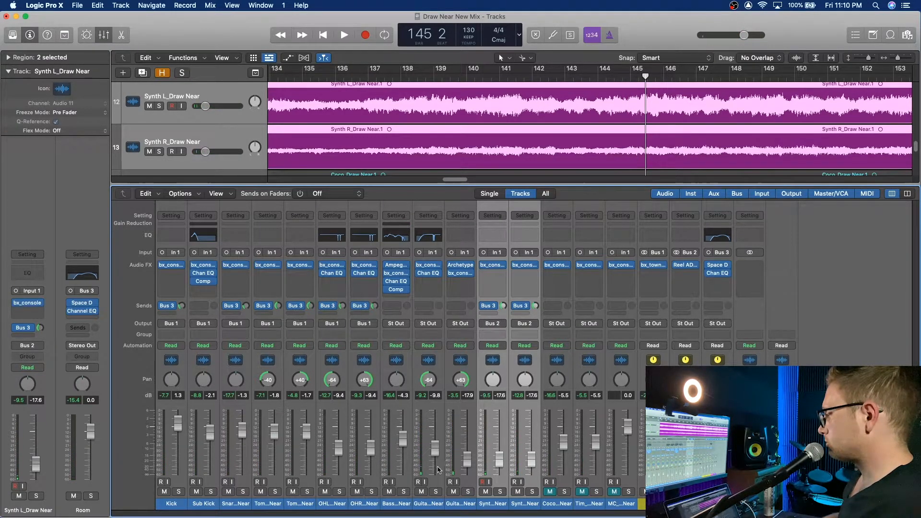
# Step: Add a Bus 3 send to the Room reverb on both guitar channels and raise their send levels
pyautogui.click(438, 463)
pyautogui.click(426, 307)
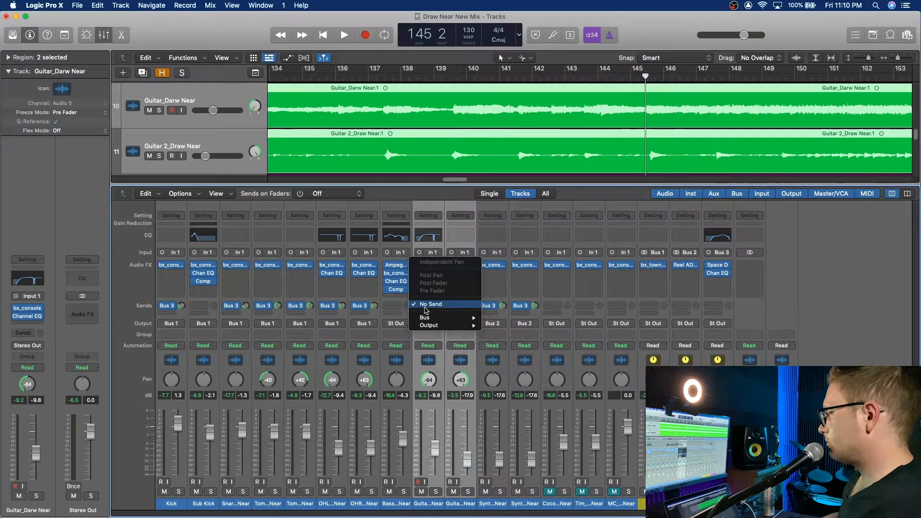
pyautogui.moveTo(430, 318)
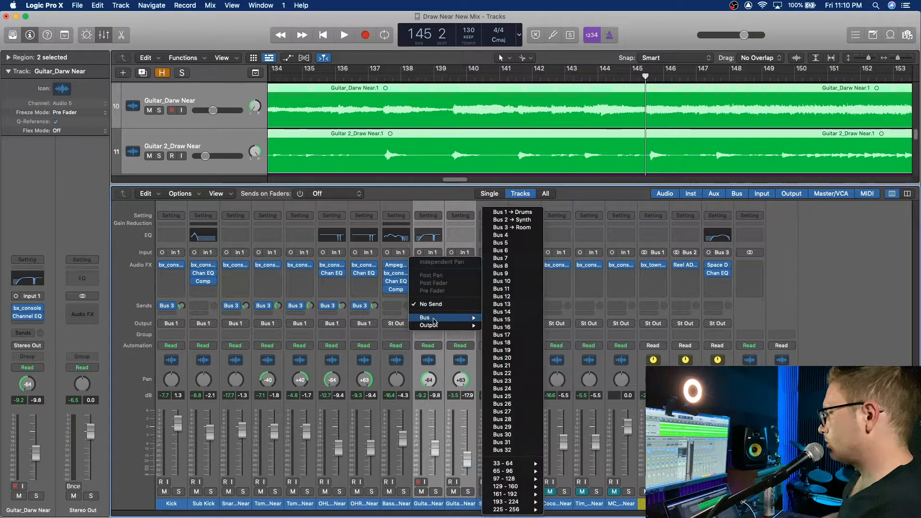
pyautogui.click(530, 228)
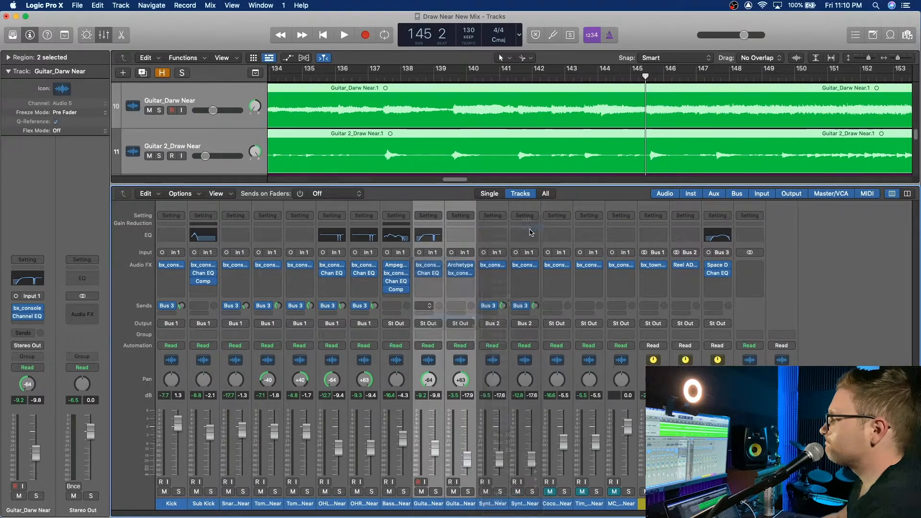
pyautogui.moveTo(438, 308); pyautogui.dragTo(438, 286)
pyautogui.moveTo(471, 306); pyautogui.dragTo(471, 315)
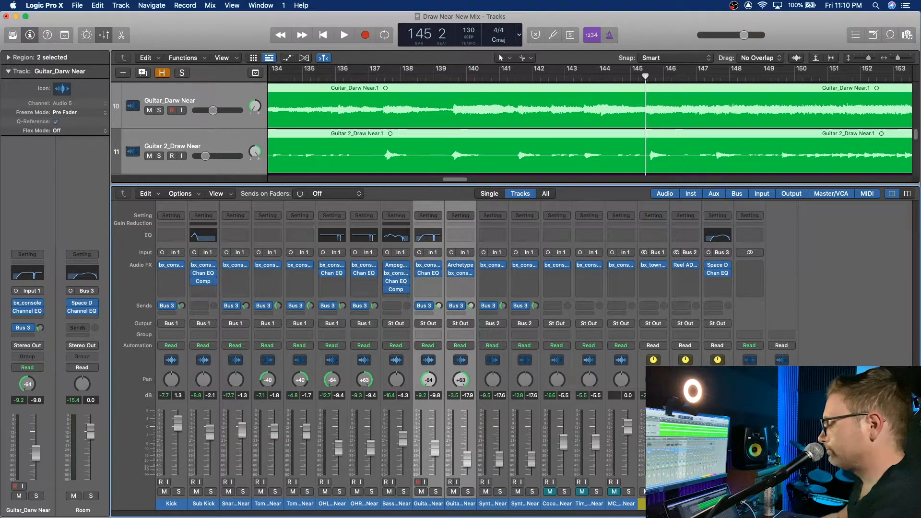
# Step: Play the mix onward from bar 145 and fine-tune the Bus 3 send level of both tom channels together
pyautogui.press('space')
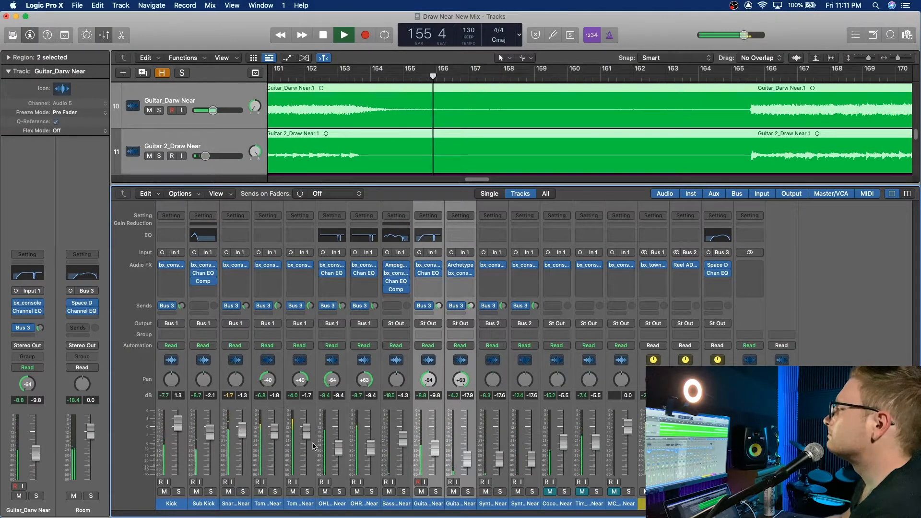
pyautogui.press('space')
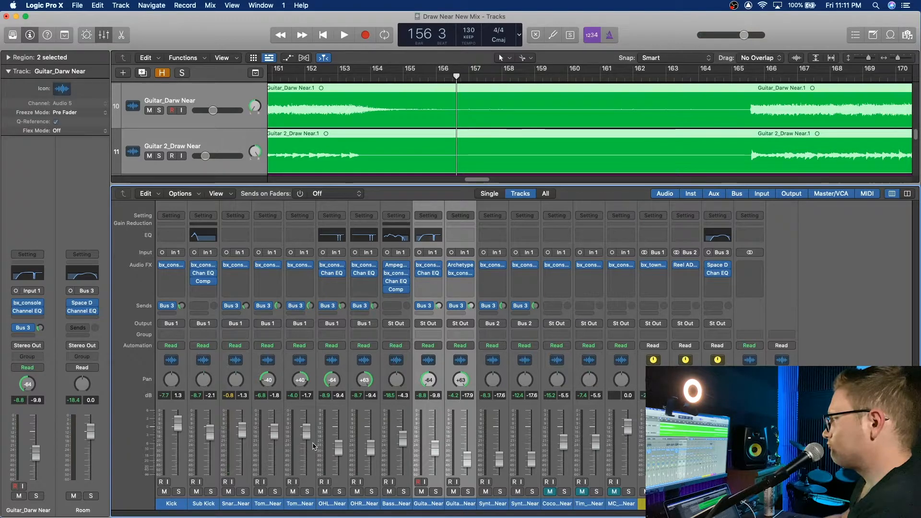
pyautogui.press('space')
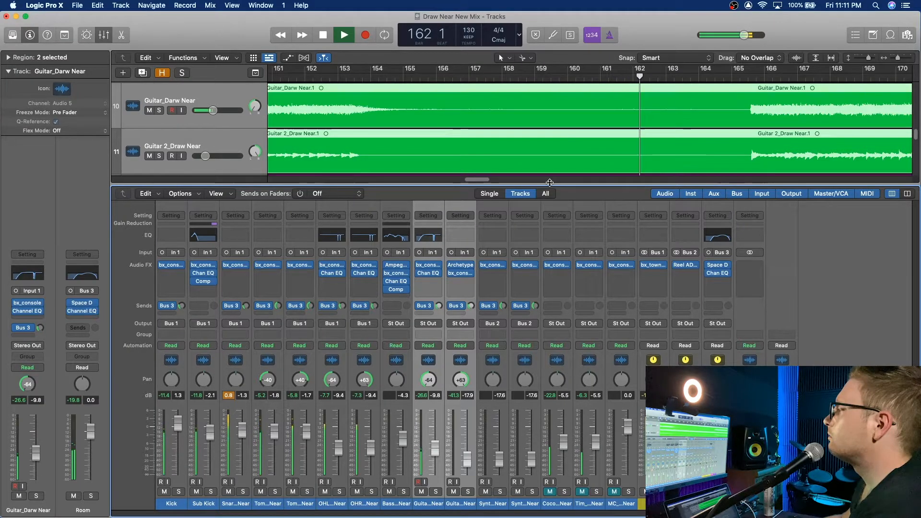
pyautogui.moveTo(268, 354); pyautogui.dragTo(299, 353)
pyautogui.moveTo(310, 306); pyautogui.dragTo(310, 304)
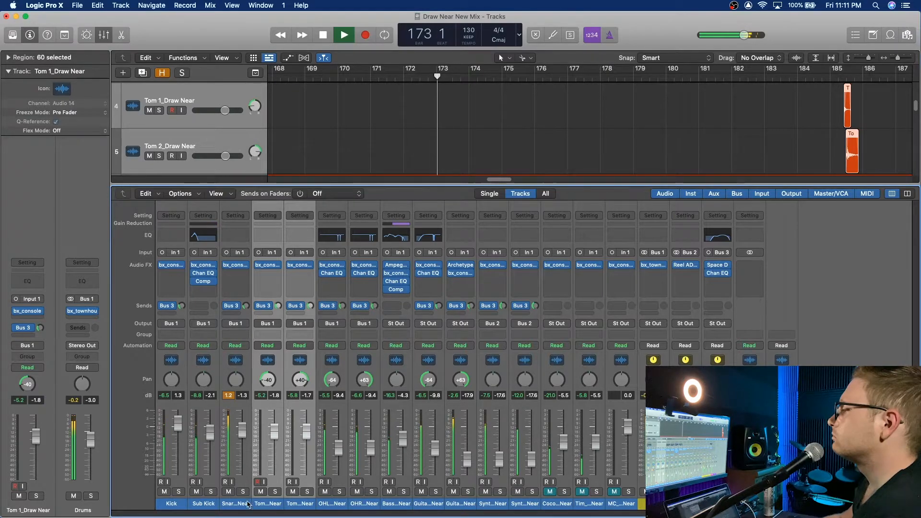
# Step: Raise the snare channel's volume to 1.6 dB while the mix plays, then stop playback
pyautogui.click(249, 446)
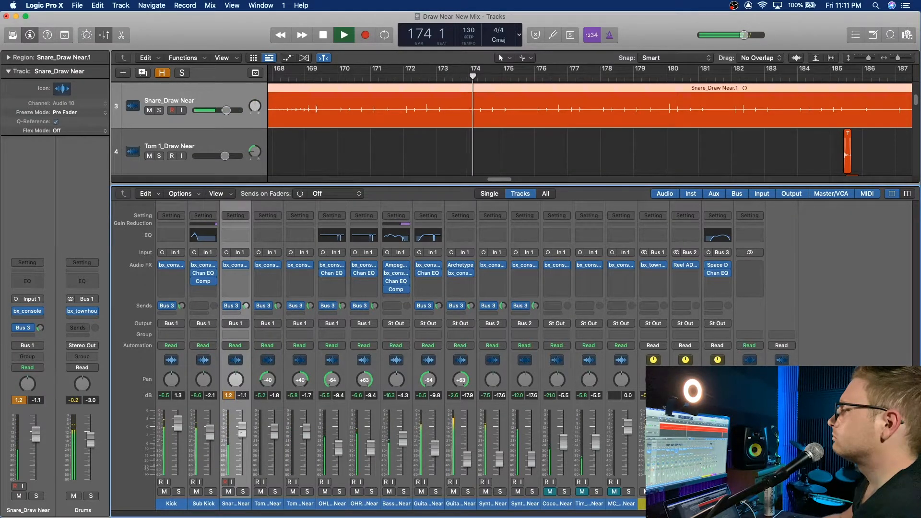
pyautogui.moveTo(242, 429)
pyautogui.mouseDown()
pyautogui.moveTo(242, 411)
pyautogui.moveTo(243, 422)
pyautogui.mouseUp()
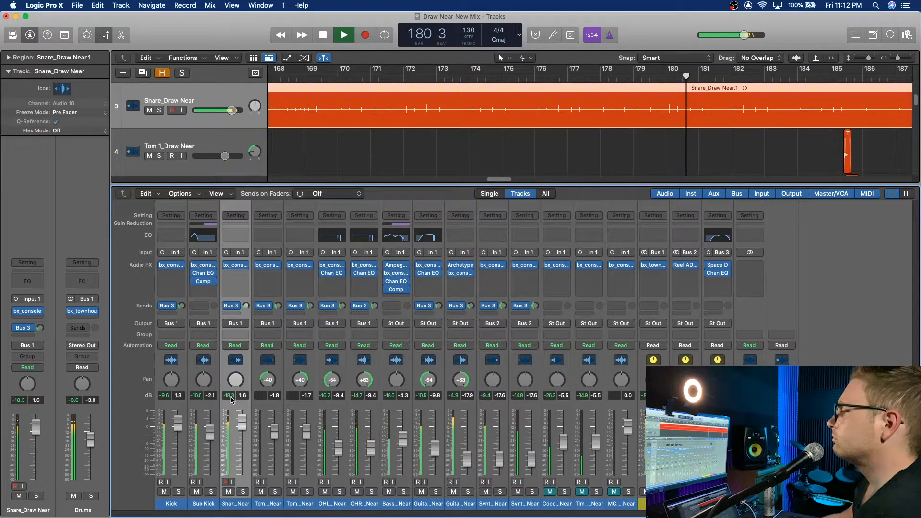
pyautogui.press('space')
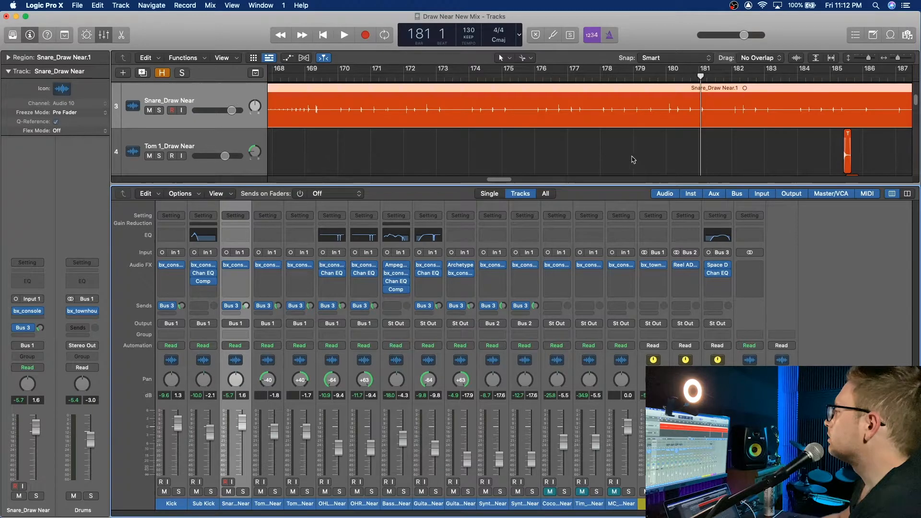
# Step: Move the playhead back to bar 169 in the arrangement
pyautogui.hscroll(-10, 623, 153)
pyautogui.hscroll(-3, 623, 152)
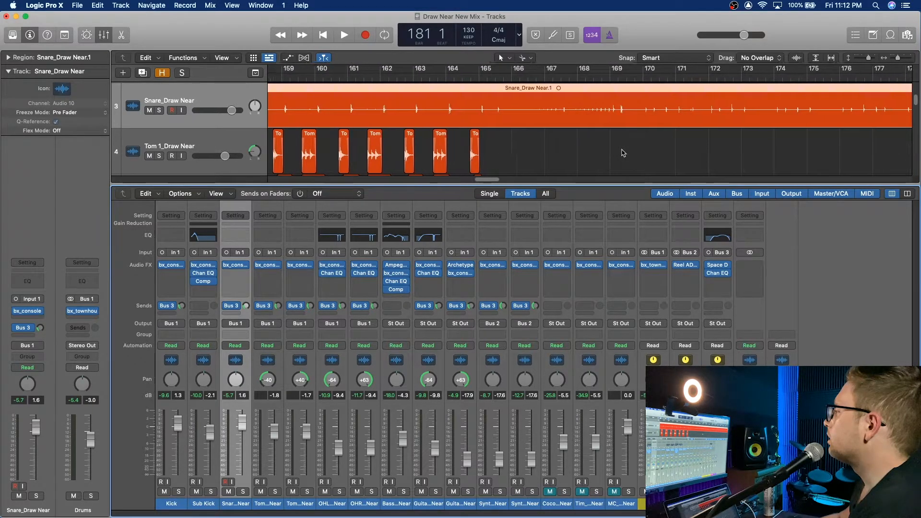
pyautogui.hscroll(15, 623, 153)
pyautogui.hscroll(-11, 623, 152)
pyautogui.hscroll(-6, 623, 153)
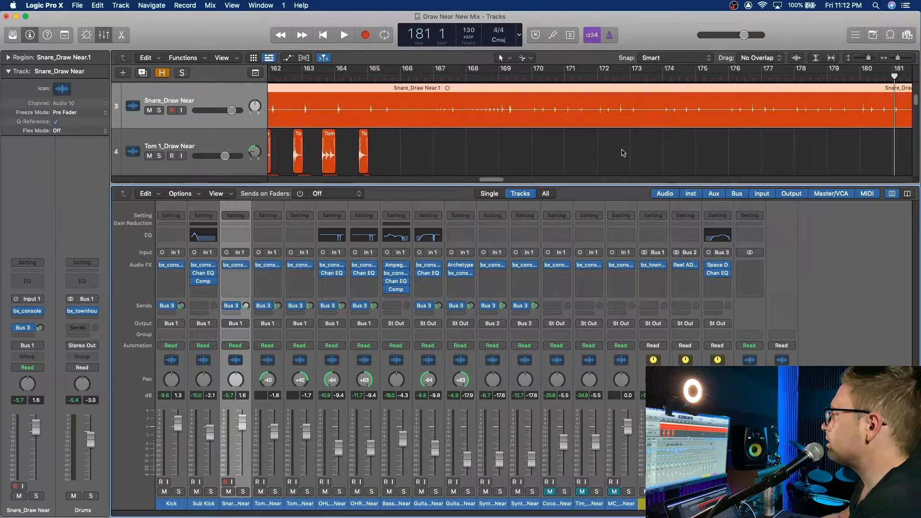
pyautogui.click(702, 78)
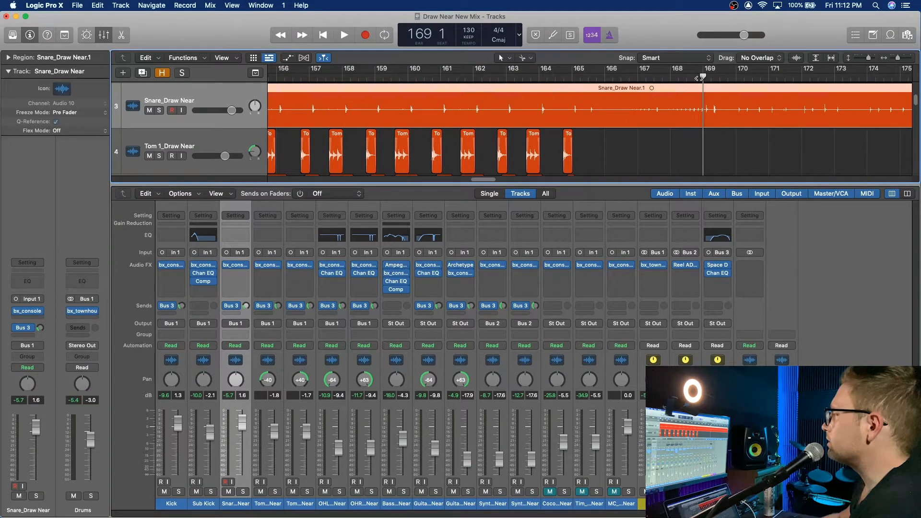
# Step: Insert a Compressor on the snare channel with the Studio FET model and auto gain and auto release off, then close the plug-in
pyautogui.click(240, 272)
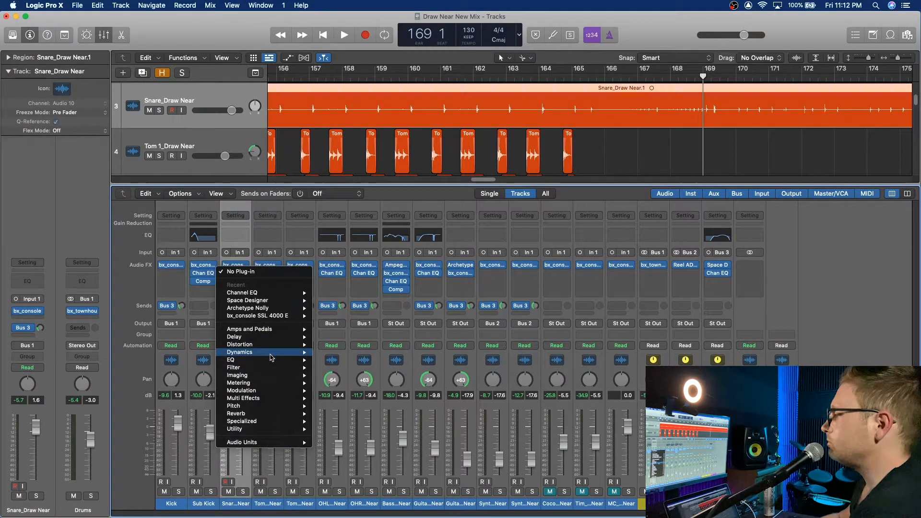
pyautogui.moveTo(272, 355)
pyautogui.moveTo(358, 362)
pyautogui.click(412, 362)
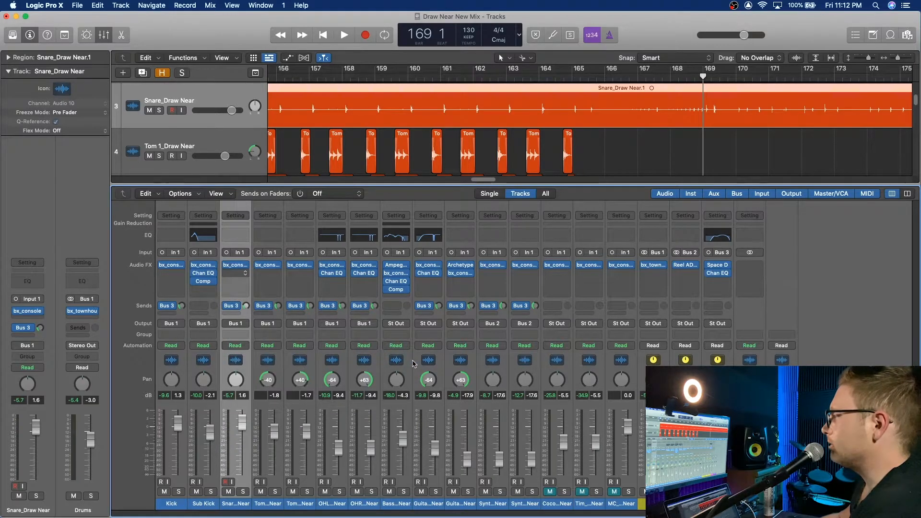
pyautogui.click(461, 197)
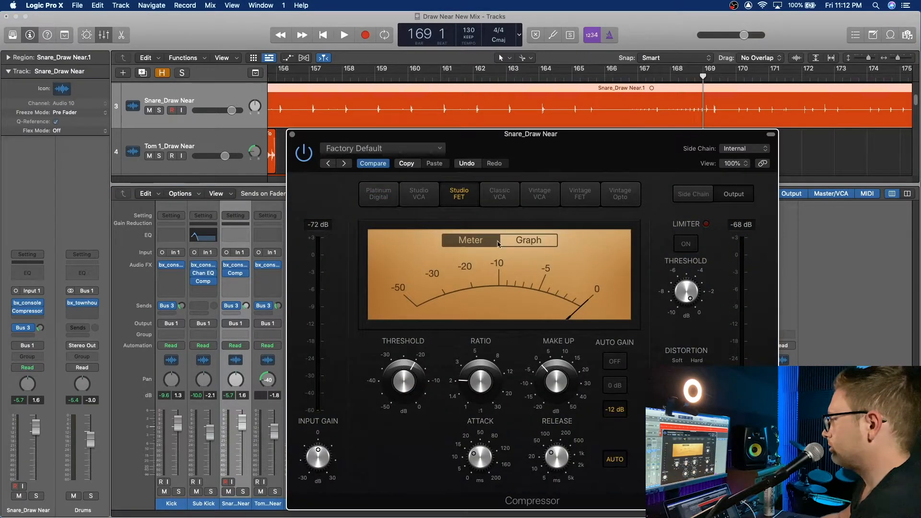
pyautogui.click(615, 362)
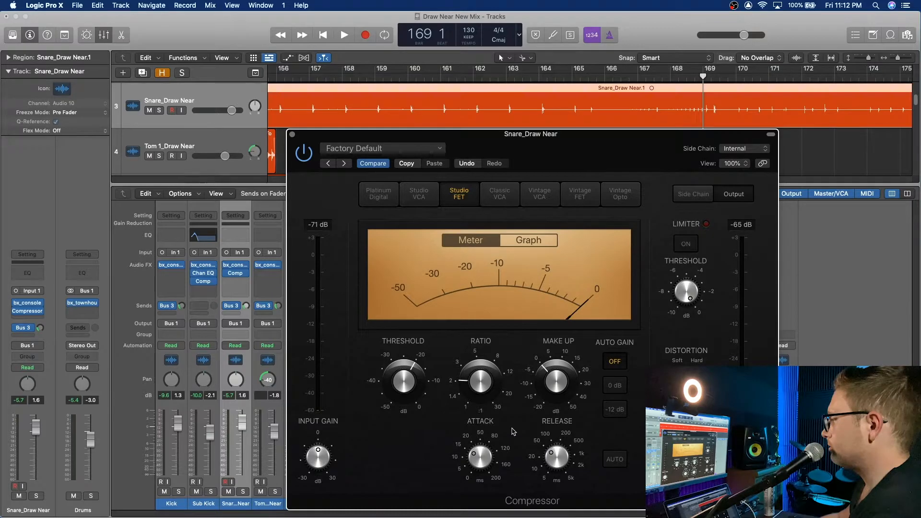
pyautogui.click(292, 134)
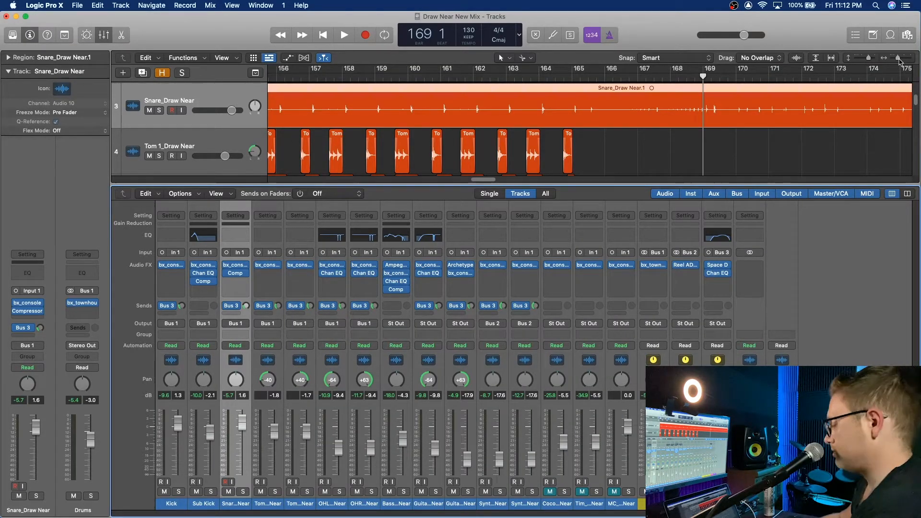
# Step: Hide the mixer and enlarge the waveform display on all tracks, checking the snare closely around bar 169
pyautogui.press('x')
pyautogui.moveTo(899, 60); pyautogui.dragTo(913, 61)
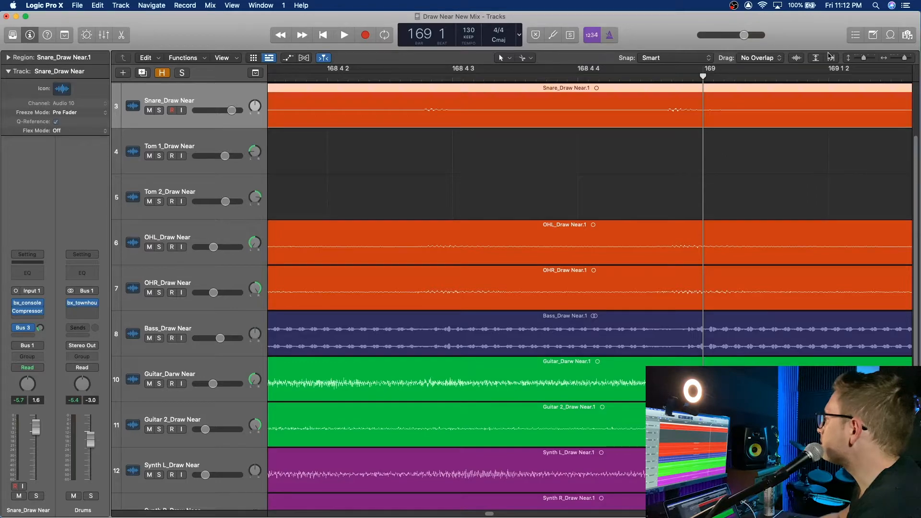
pyautogui.moveTo(799, 59); pyautogui.dragTo(826, 14)
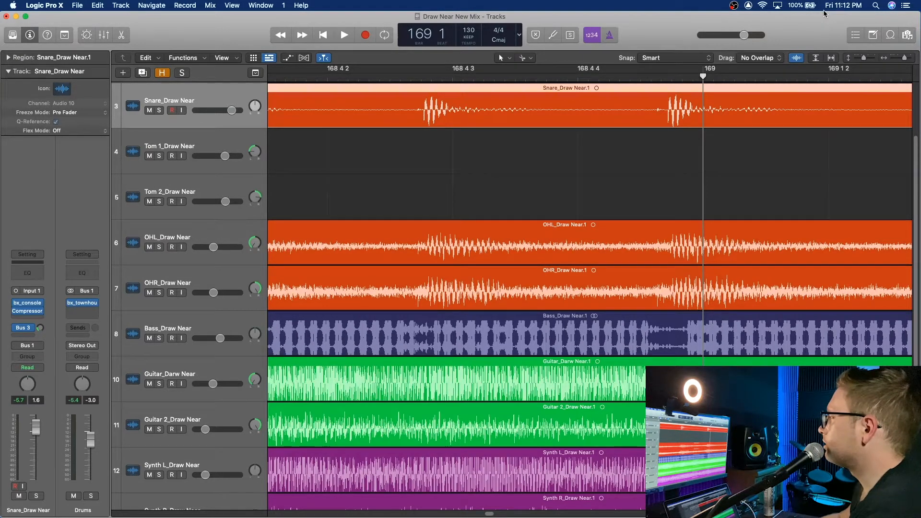
pyautogui.moveTo(907, 61); pyautogui.dragTo(886, 61)
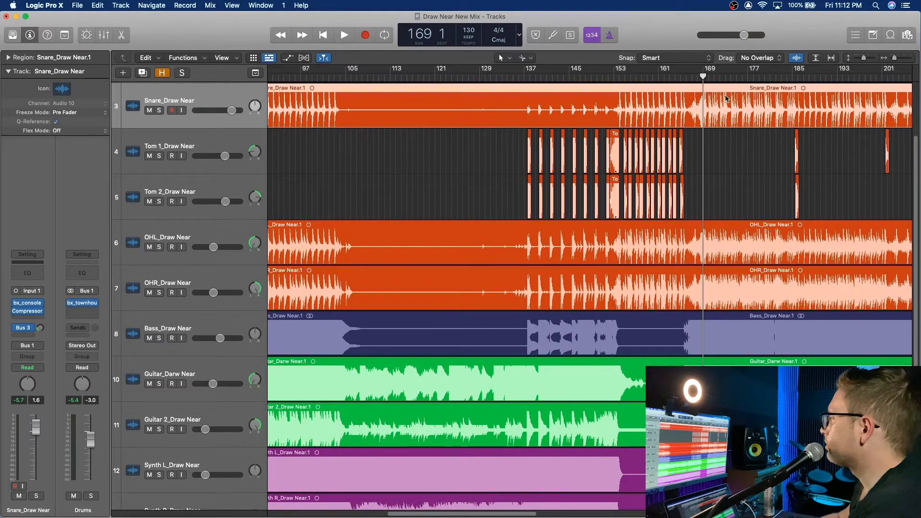
# Step: Play from about bar 153, stop, and examine the snare, tom and overhead waveforms closely around the snare hit at 156 1 3
pyautogui.click(617, 78)
pyautogui.press('space')
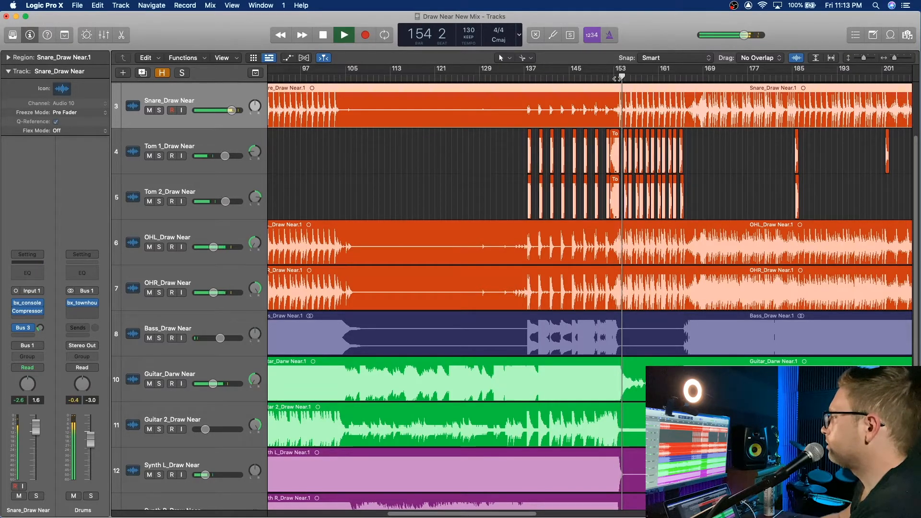
pyautogui.moveTo(894, 64); pyautogui.dragTo(913, 67)
pyautogui.press('space')
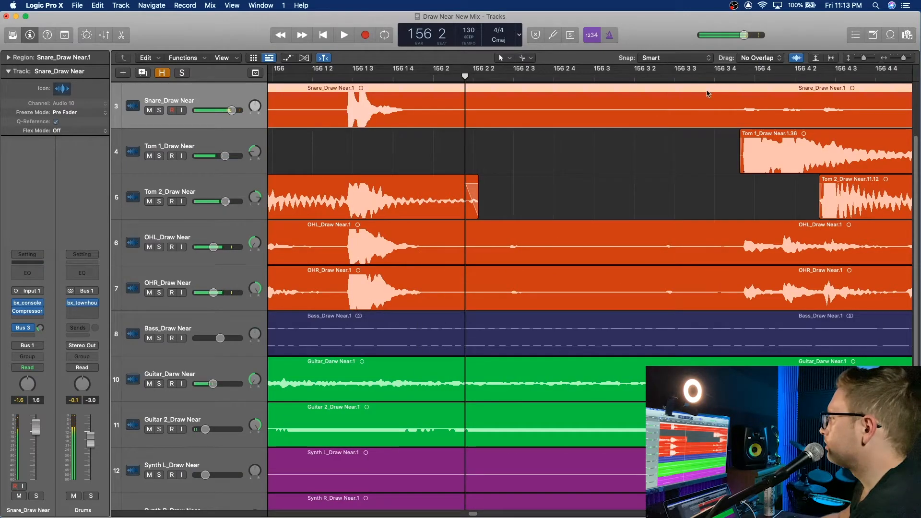
pyautogui.click(352, 76)
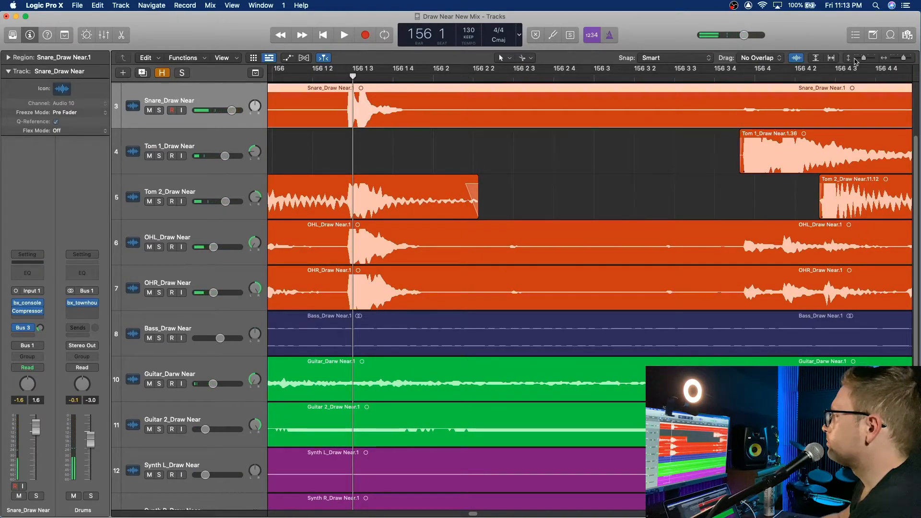
pyautogui.moveTo(905, 63); pyautogui.dragTo(912, 63)
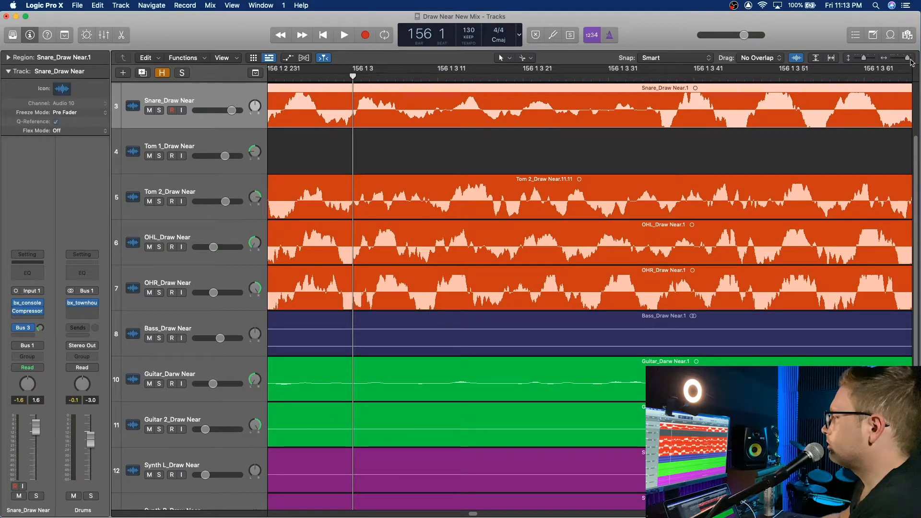
pyautogui.hscroll(-5, 693, 150)
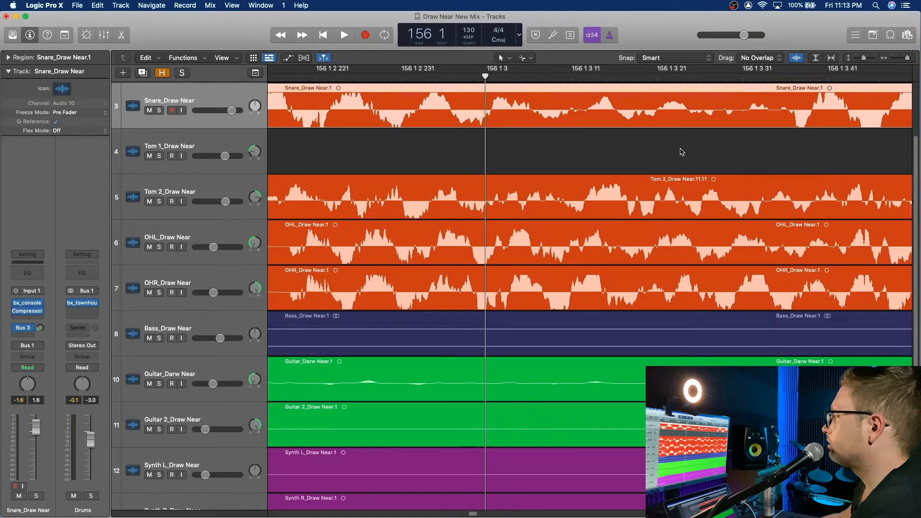
# Step: Select the OHL and OHR overhead regions together and move them slightly earlier to line up with the snare hit just before 156 1 2 221
pyautogui.hscroll(-2, 682, 152)
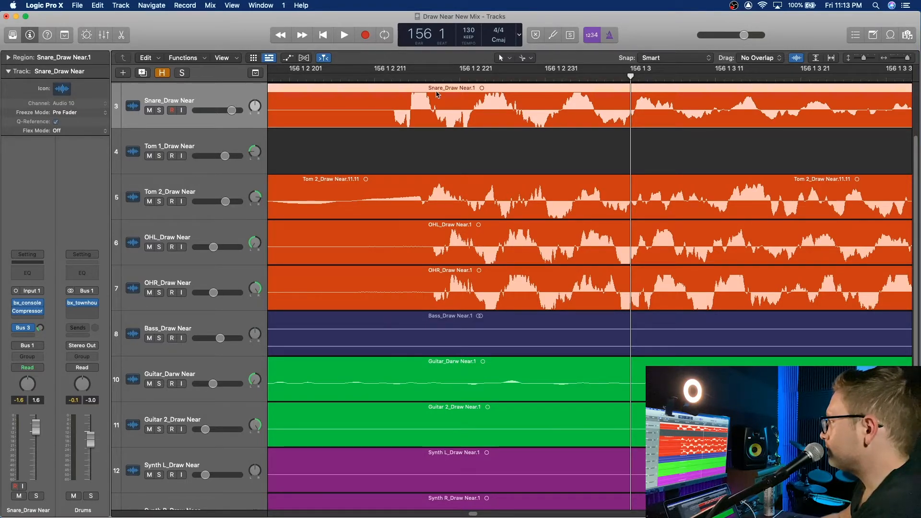
pyautogui.moveTo(432, 75); pyautogui.dragTo(478, 77)
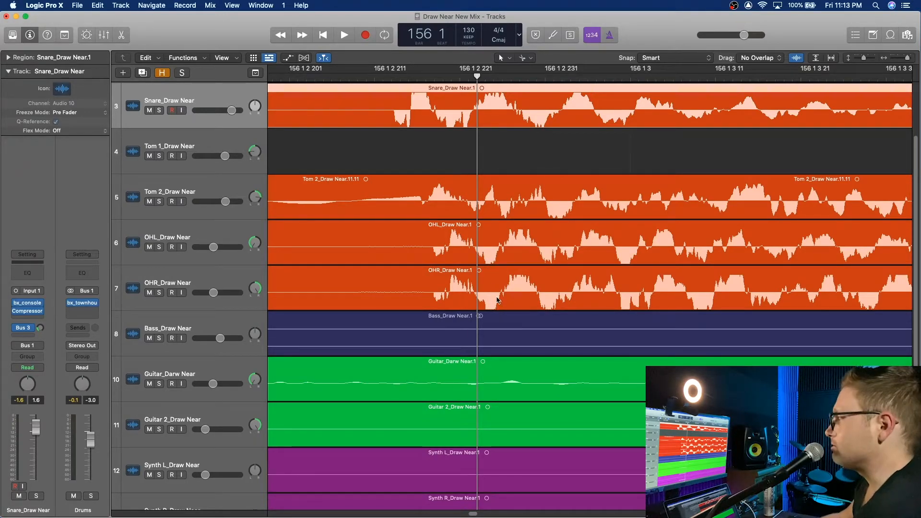
pyautogui.click(522, 235)
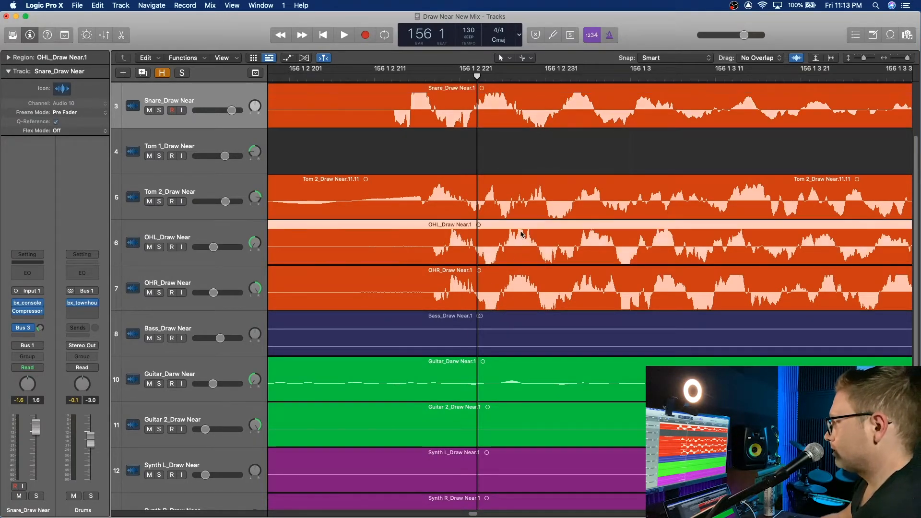
pyautogui.keyDown('shift'); pyautogui.click(524, 276); pyautogui.keyUp('shift')
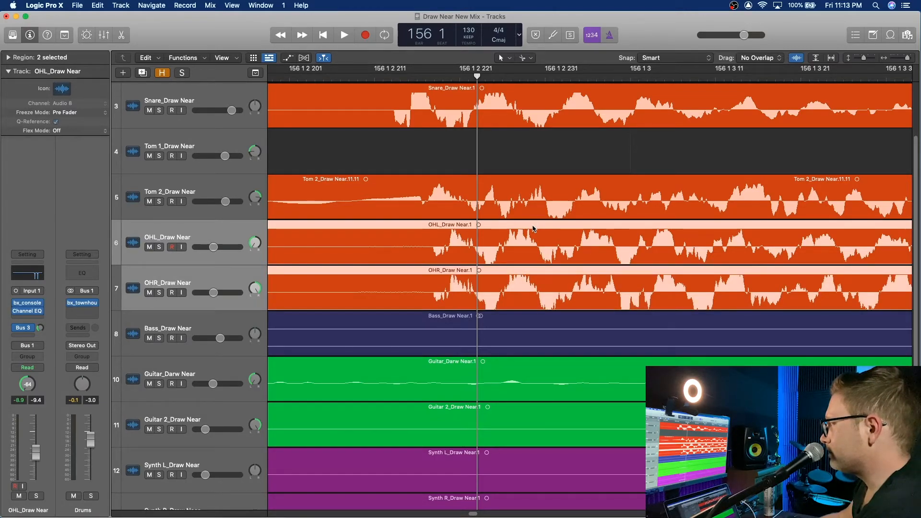
pyautogui.moveTo(533, 228); pyautogui.dragTo(532, 229)
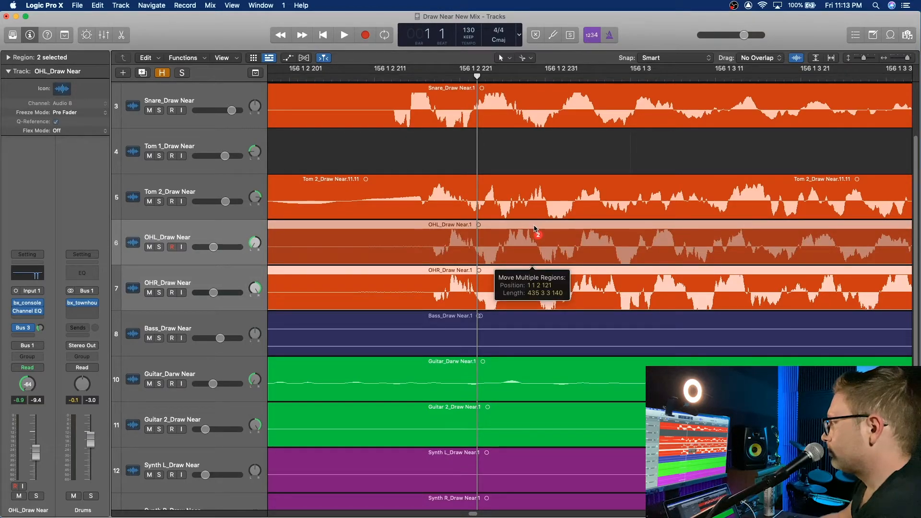
pyautogui.moveTo(536, 229); pyautogui.dragTo(505, 229)
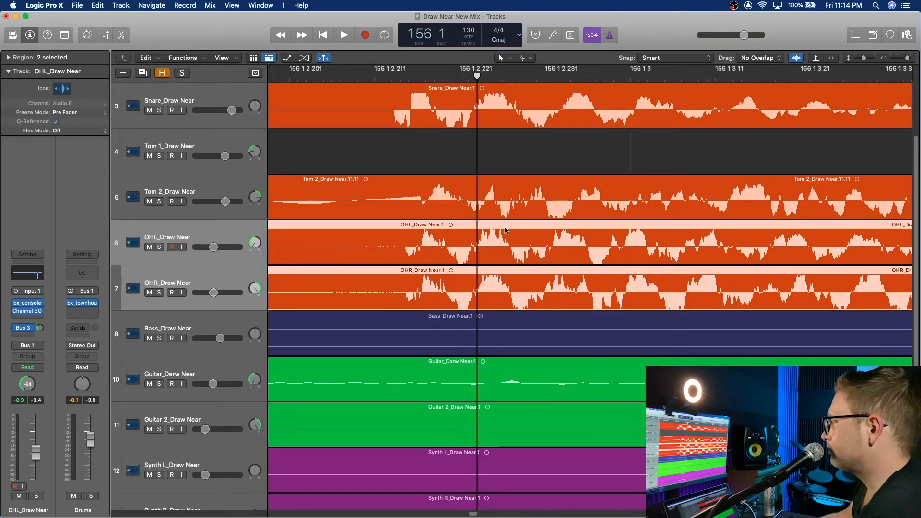
pyautogui.click(409, 78)
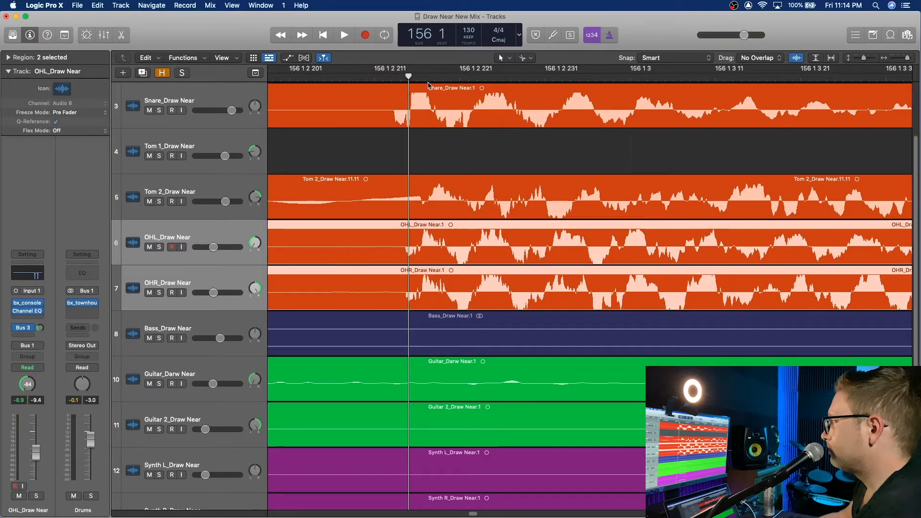
pyautogui.moveTo(556, 226)
pyautogui.mouseDown()
pyautogui.moveTo(624, 230)
pyautogui.moveTo(550, 231)
pyautogui.mouseUp()
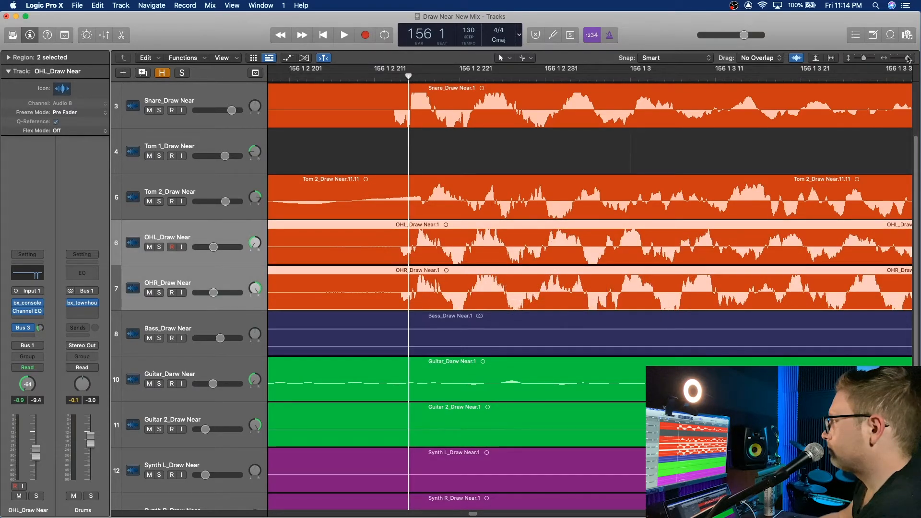
# Step: Play the full mix from 155 3 to about 163 2 to hear the shifted overheads against the snare and toms
pyautogui.moveTo(899, 60); pyautogui.dragTo(896, 59)
pyautogui.click(363, 79)
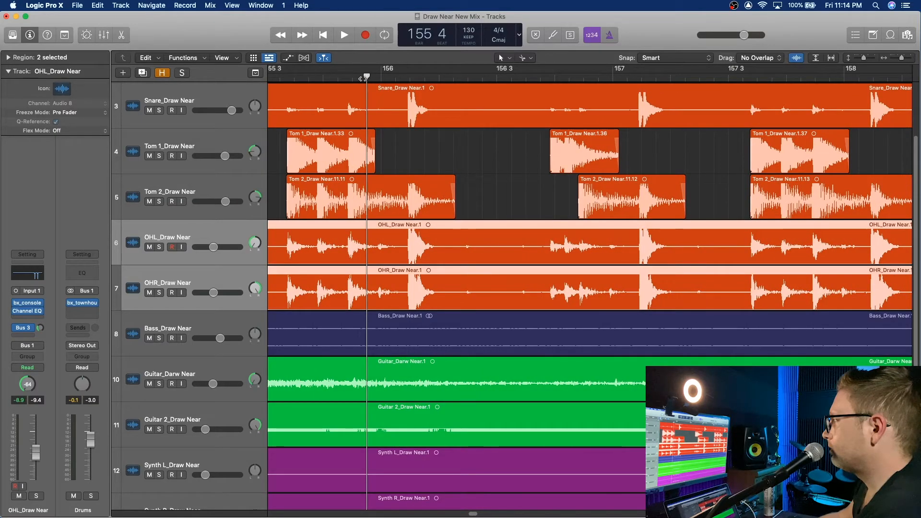
pyautogui.click(281, 78)
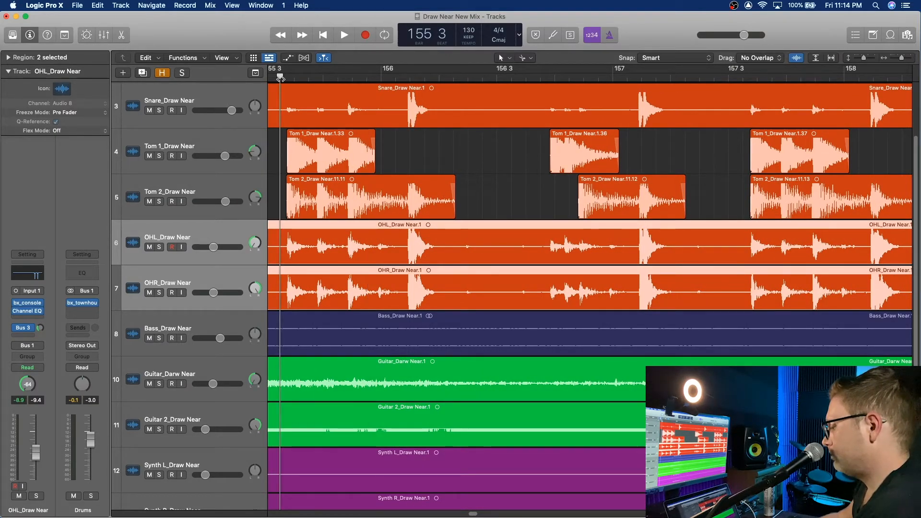
pyautogui.press('space')
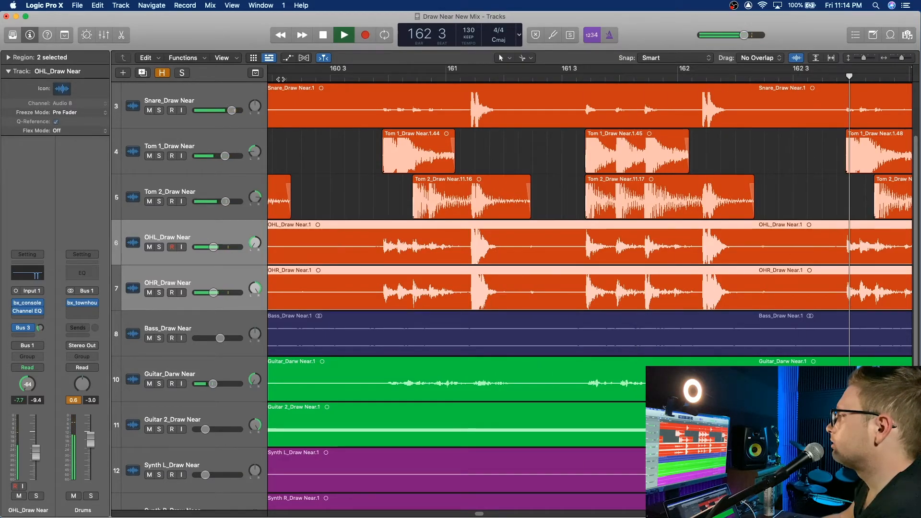
pyautogui.press('space')
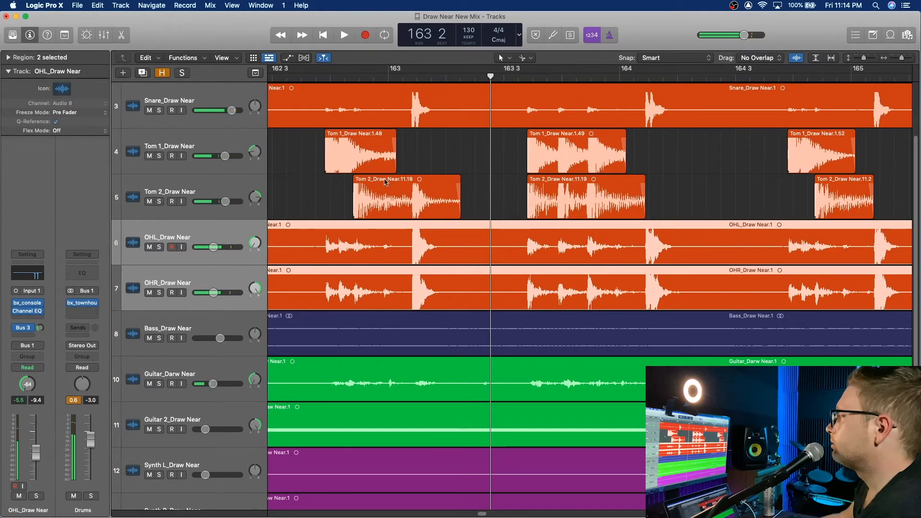
# Step: Shorten the Tom 2 regions around bars 163 and 165 so each ends just before the snare hit
pyautogui.click(478, 181)
pyautogui.moveTo(458, 214); pyautogui.dragTo(409, 214)
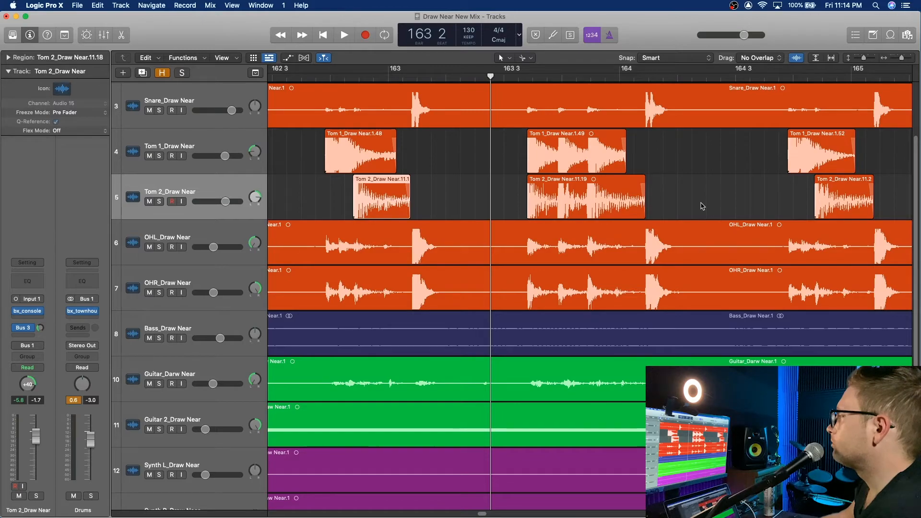
pyautogui.hscroll(2, 702, 206)
pyautogui.moveTo(851, 214); pyautogui.dragTo(847, 214)
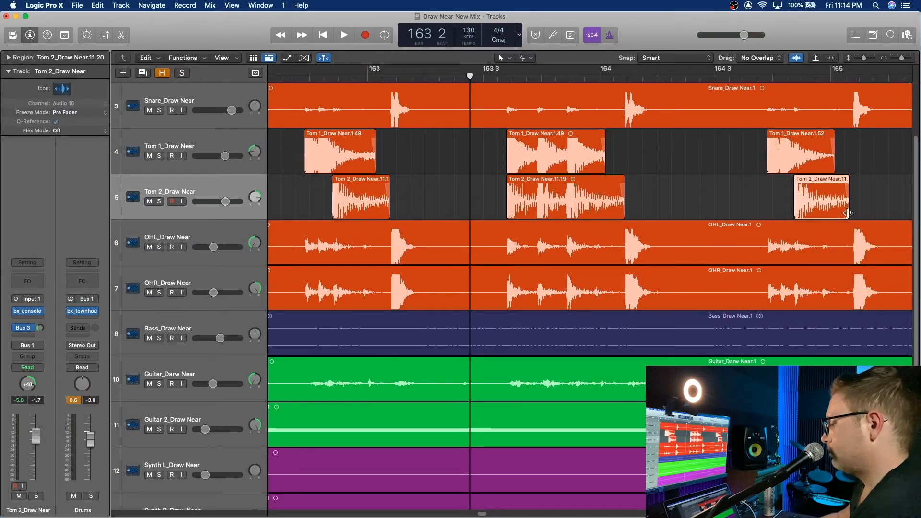
# Step: Solo the Tom 2 track and play it from 161 3 to check for snare bleed
pyautogui.hscroll(-15, 685, 197)
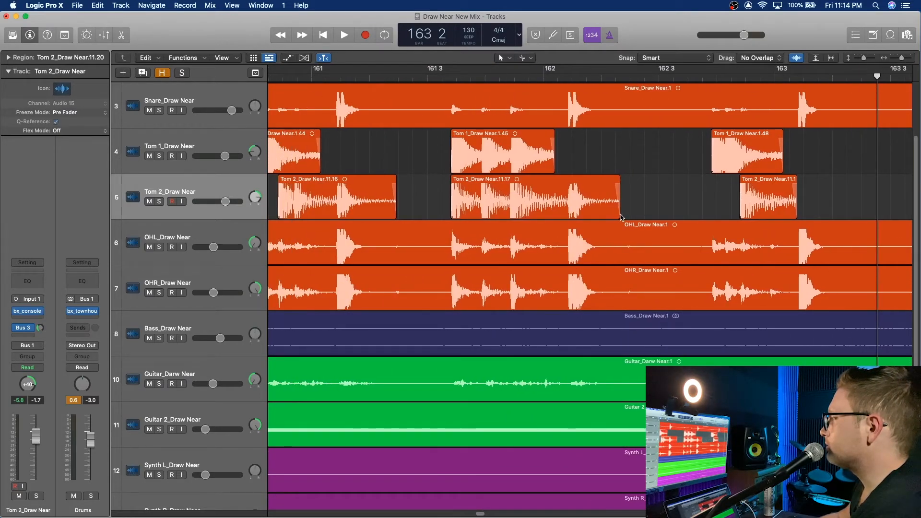
pyautogui.click(442, 77)
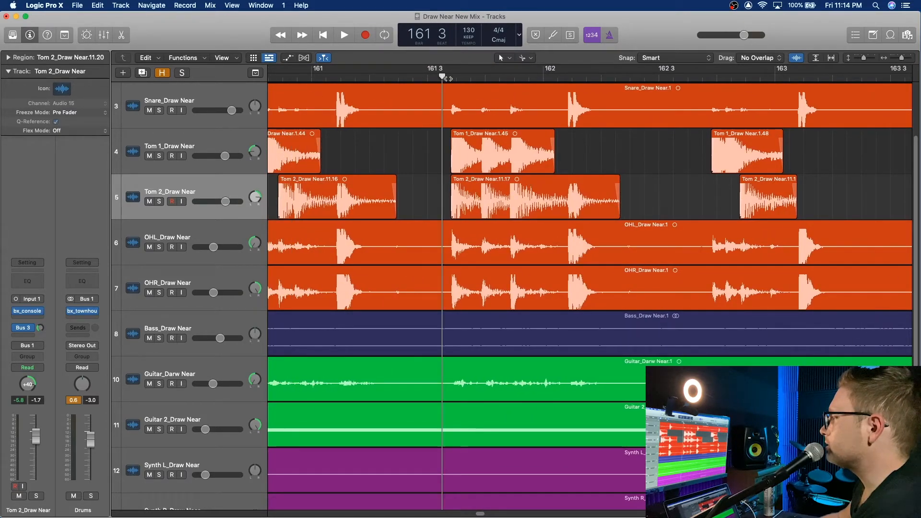
pyautogui.click(160, 201)
pyautogui.press('space')
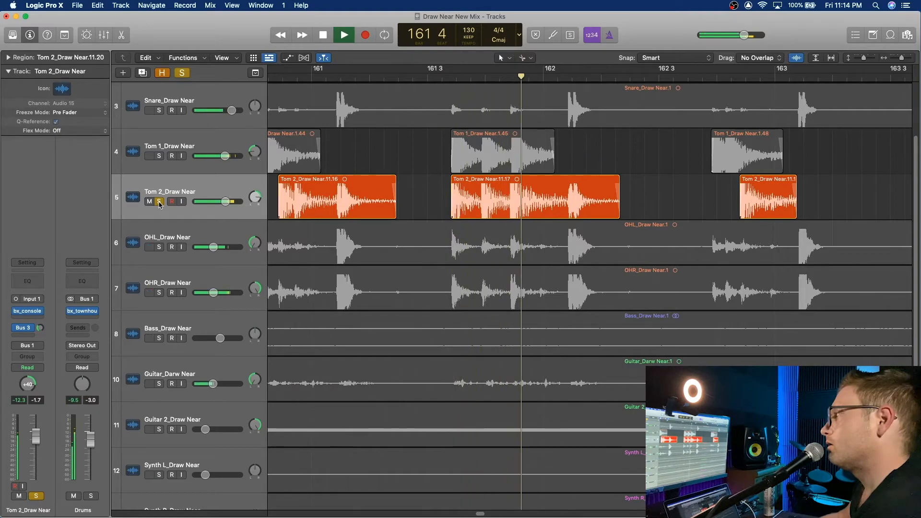
# Step: Shorten the Tom 2 regions leading into bars 162, 161 and 160 so they stop just before the snare hits
pyautogui.moveTo(616, 218); pyautogui.dragTo(566, 219)
pyautogui.hscroll(-6, 523, 222)
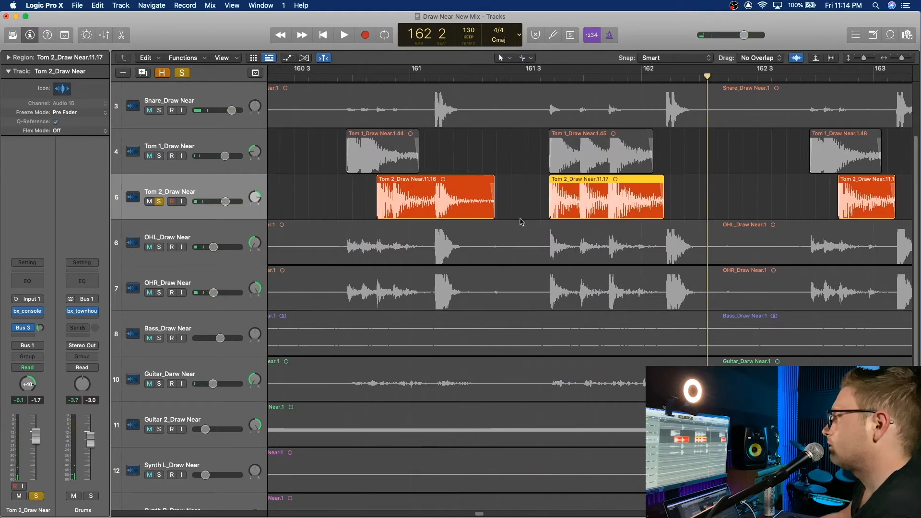
pyautogui.moveTo(490, 217); pyautogui.dragTo(434, 216)
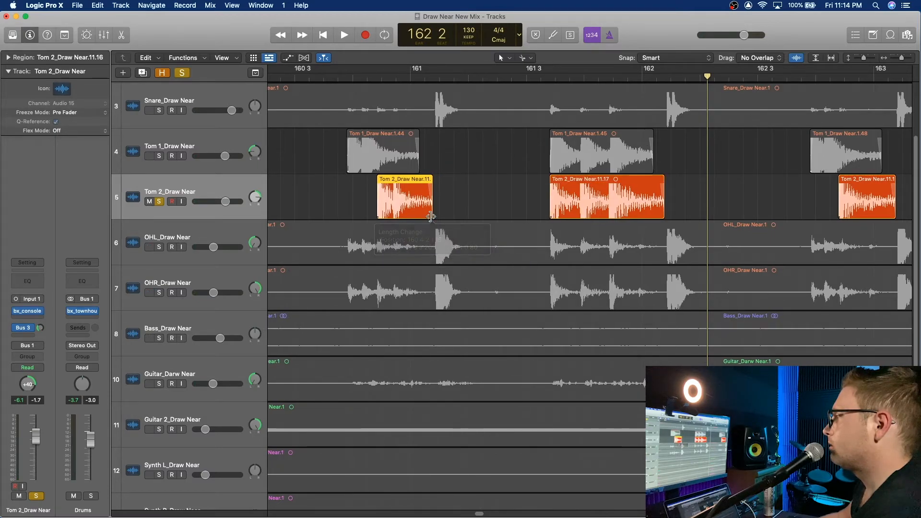
pyautogui.hscroll(-10, 524, 213)
pyautogui.moveTo(569, 208); pyautogui.dragTo(516, 208)
# Step: Play the soloed Tom 2 from about 158 3 to 159 2 to listen to the region around bar 159
pyautogui.hscroll(-5, 494, 216)
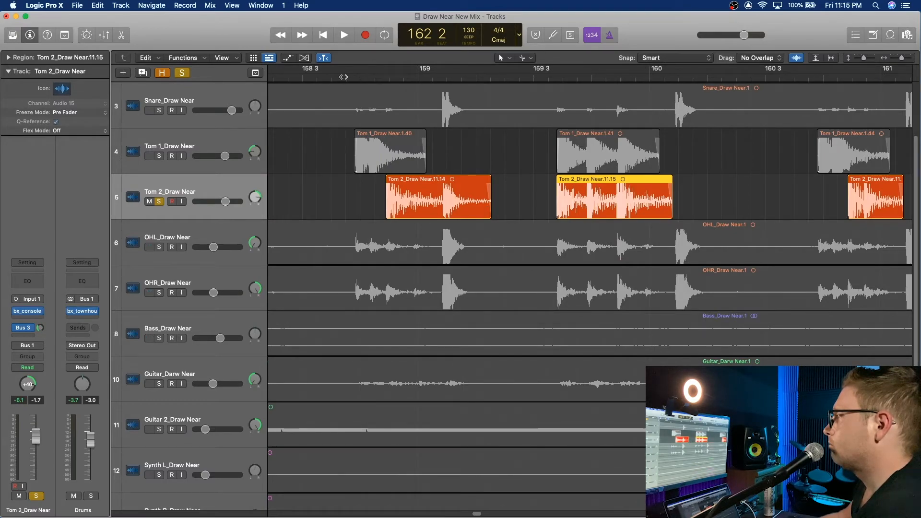
pyautogui.click(343, 77)
pyautogui.press('space')
pyautogui.press('space')
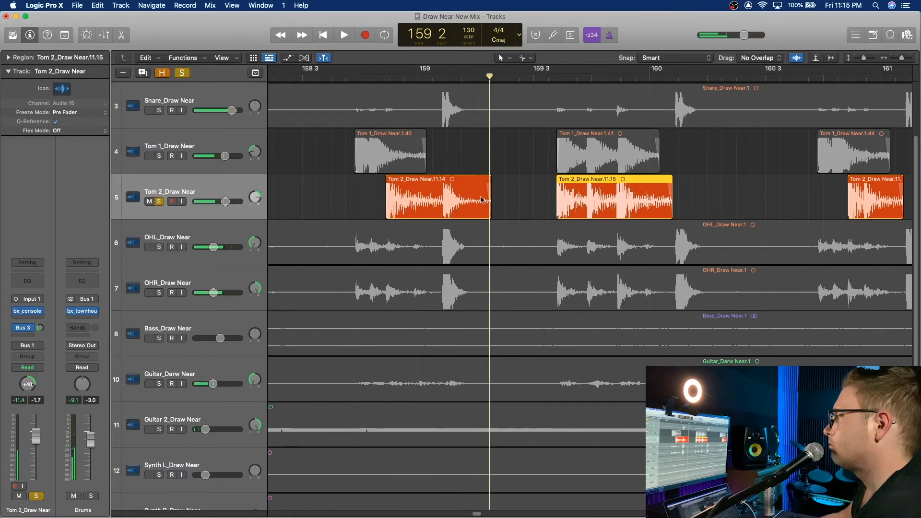
# Step: Working back from bar 159 to bar 155, shorten the remaining Tom 2 regions so each ends just before the snare hit
pyautogui.moveTo(489, 210); pyautogui.dragTo(437, 210)
pyautogui.hscroll(-4, 437, 210)
pyautogui.hscroll(-6, 438, 209)
pyautogui.moveTo(572, 214); pyautogui.dragTo(391, 212)
pyautogui.hscroll(-5, 483, 214)
pyautogui.hscroll(-3, 420, 212)
pyautogui.hscroll(-5, 420, 212)
pyautogui.hscroll(-15, 391, 213)
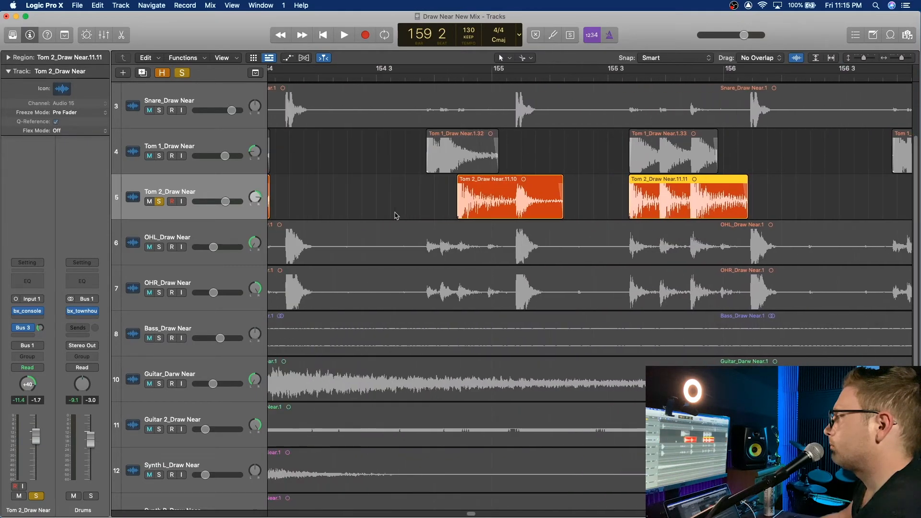
pyautogui.moveTo(565, 216); pyautogui.dragTo(513, 214)
pyautogui.hscroll(-7, 511, 213)
pyautogui.hscroll(-10, 437, 214)
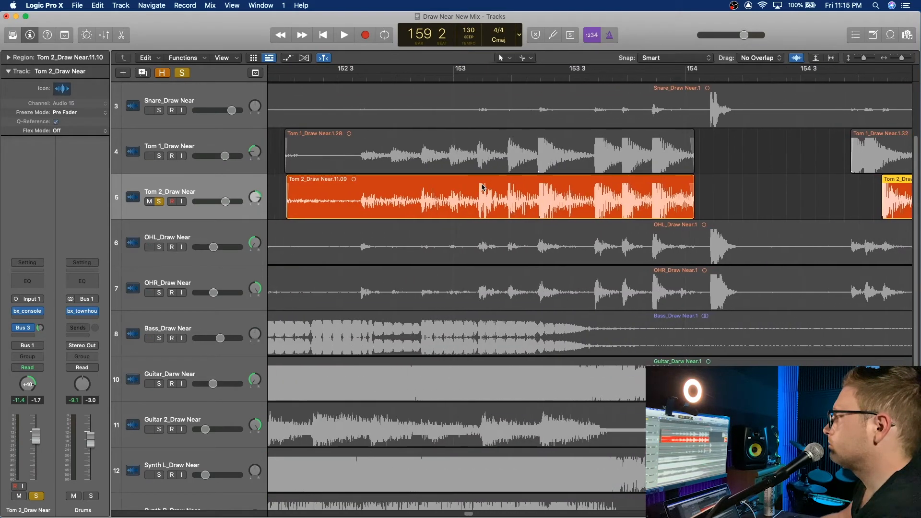
# Step: Unsolo Tom 2, play the full mix through to 164 3, stop, and show a wider stretch of the arrangement
pyautogui.click(159, 202)
pyautogui.press('space')
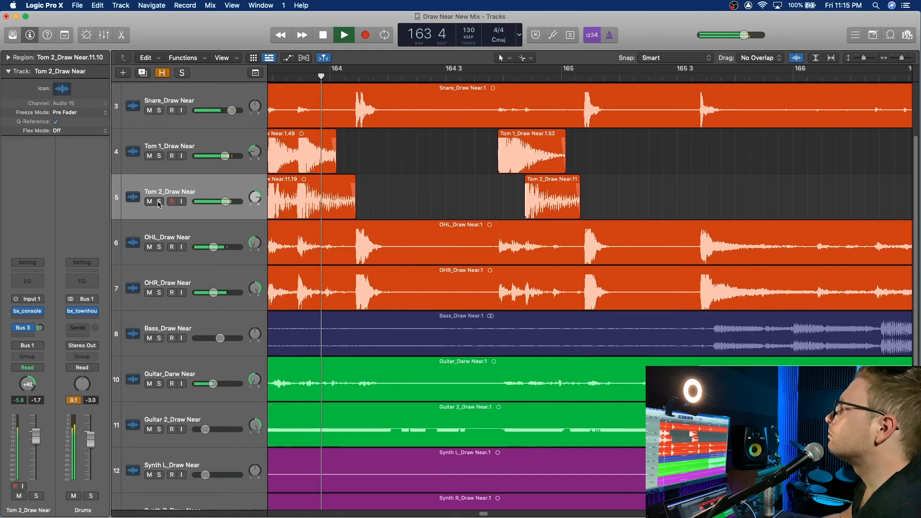
pyautogui.press('space')
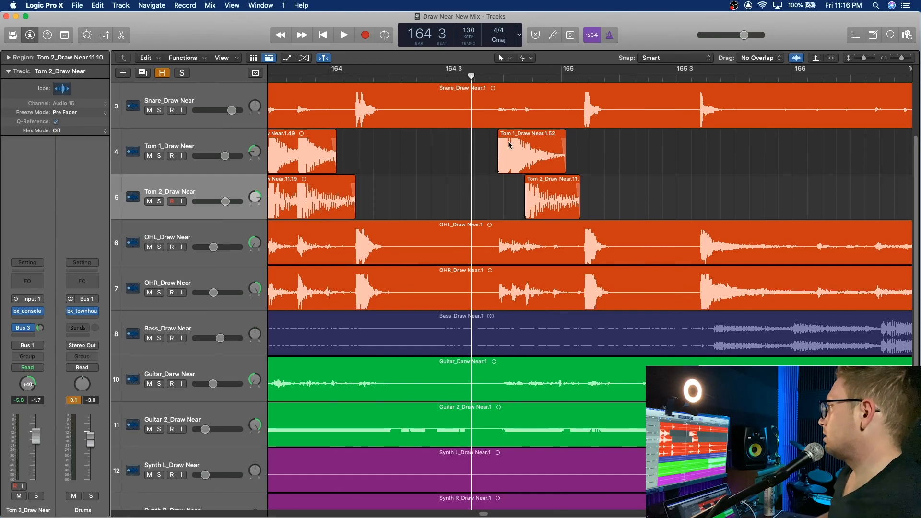
pyautogui.moveTo(905, 59); pyautogui.dragTo(894, 59)
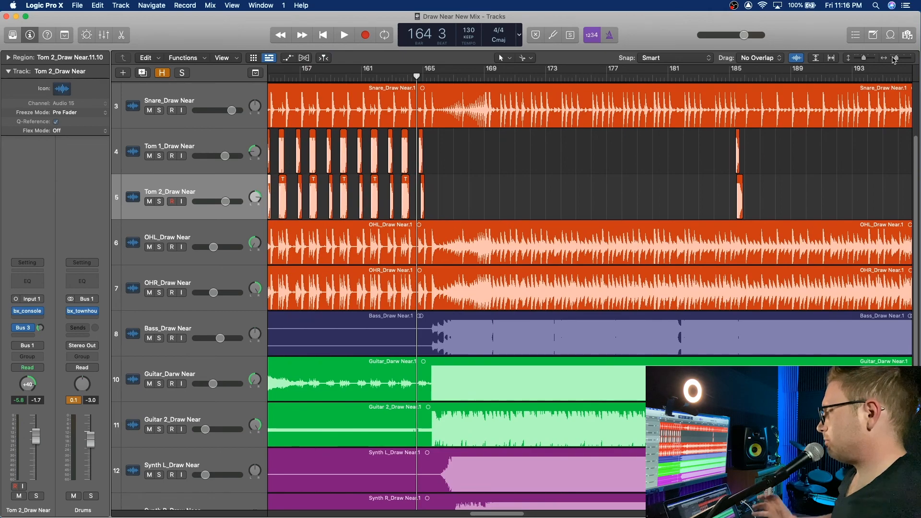